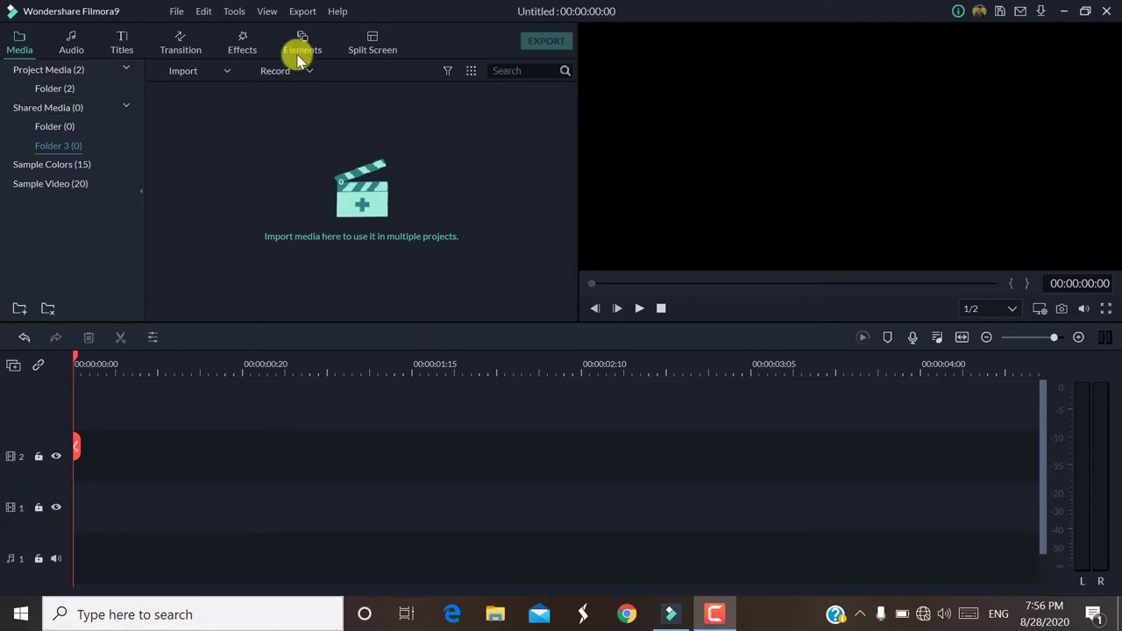
Step: Look at the media type filter and the import file chooser, closing both unchanged
{"action": "left_click", "coordinate": [436, 74]}
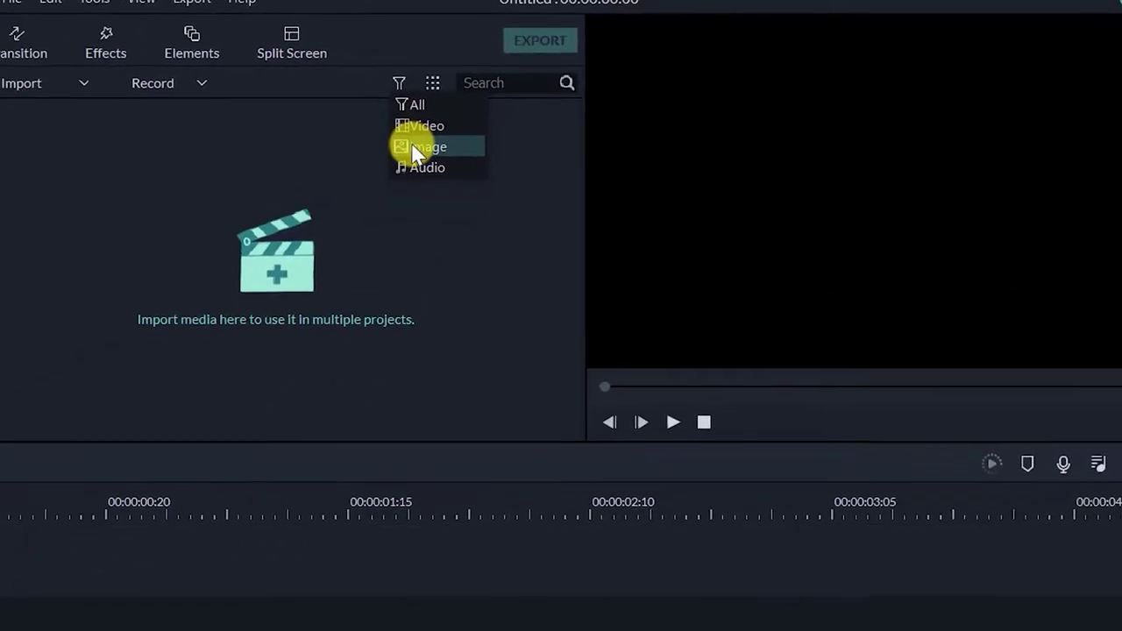
{"action": "left_click", "coordinate": [247, 184]}
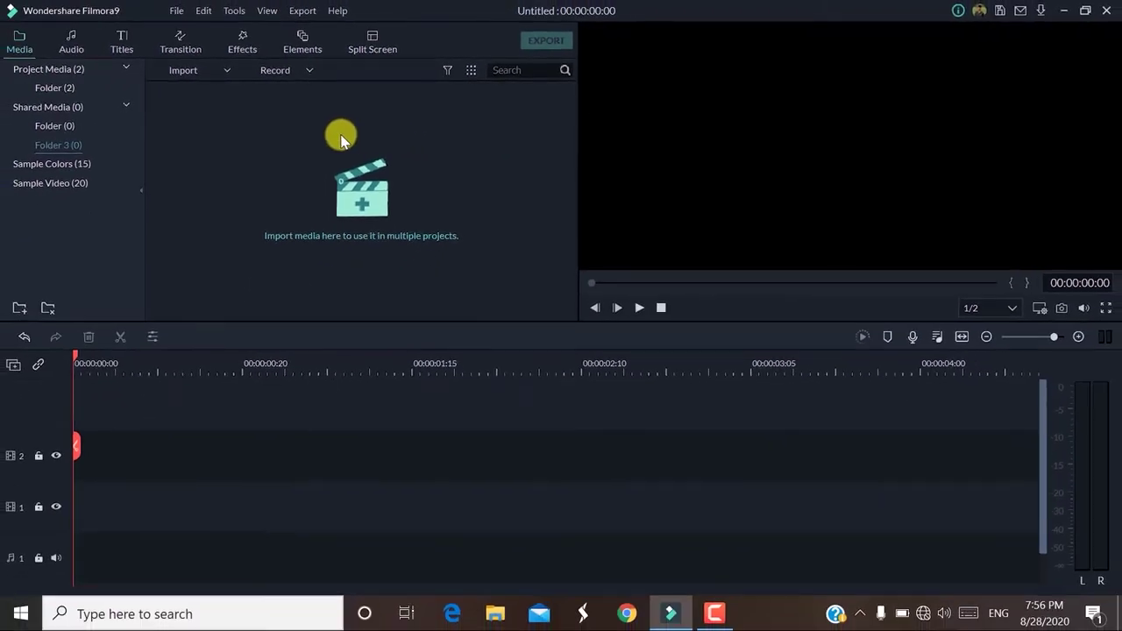
{"action": "double_click", "coordinate": [341, 141]}
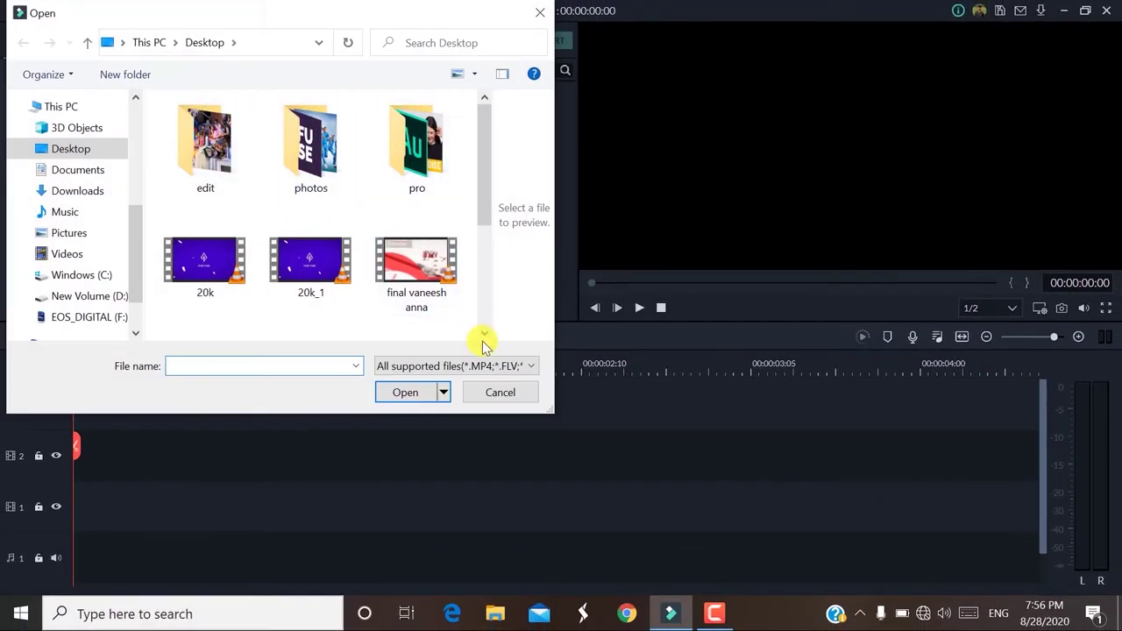
{"action": "left_click", "coordinate": [499, 391]}
{"action": "left_click", "coordinate": [416, 184]}
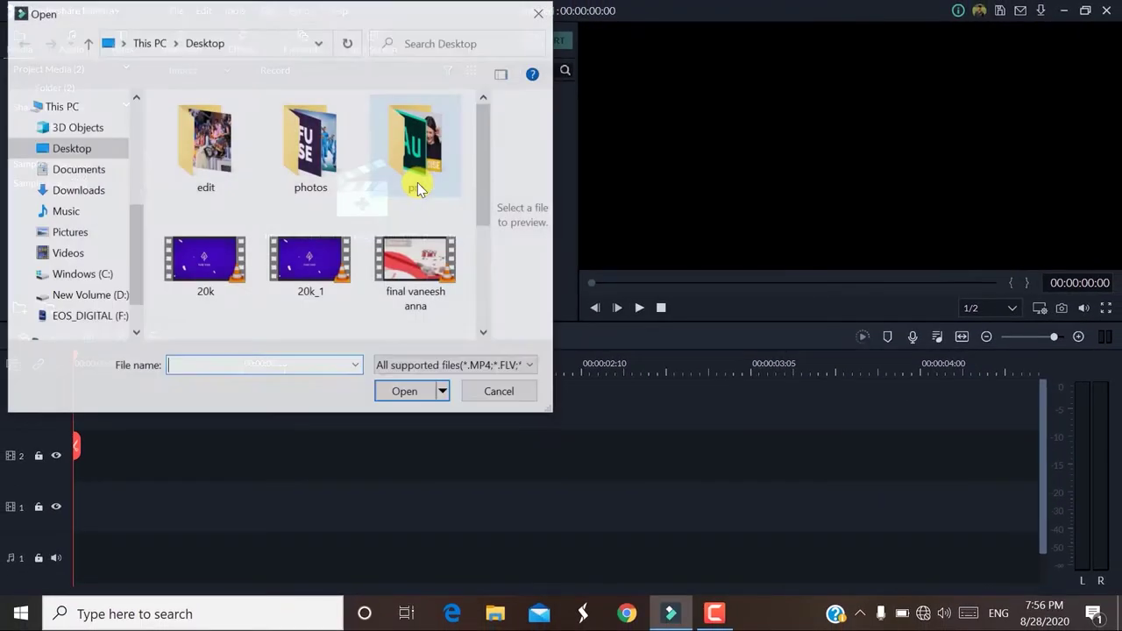
{"action": "left_click", "coordinate": [488, 397]}
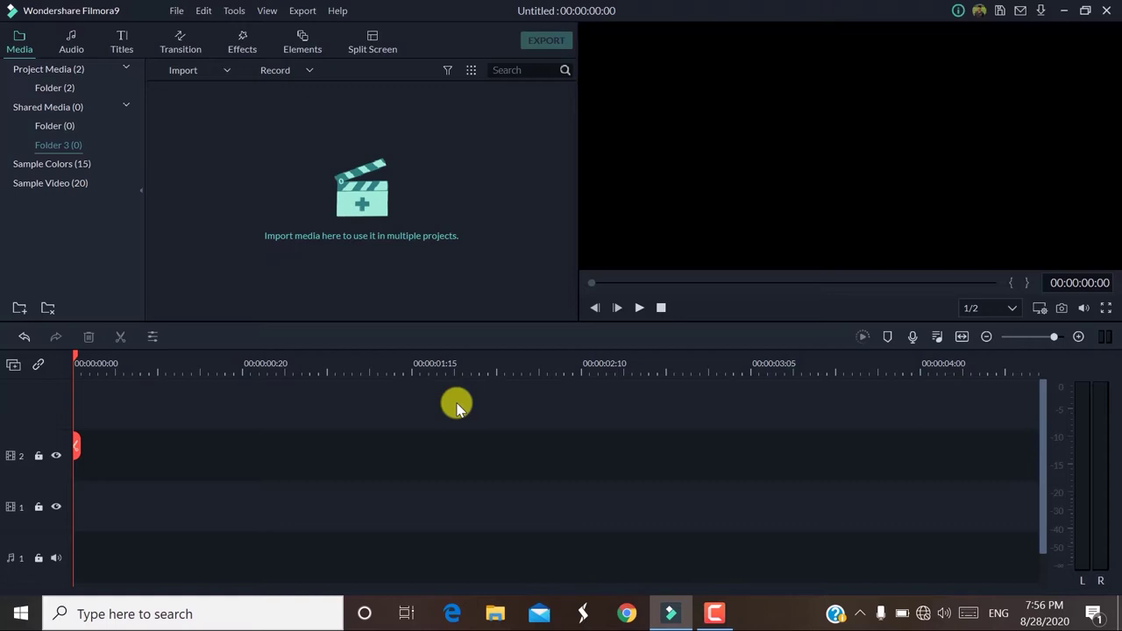
Step: Browse Sample Colors and Sample Video, placing Travel 01 on track 2 and then undoing it
{"action": "left_click", "coordinate": [47, 166]}
{"action": "left_click", "coordinate": [48, 185]}
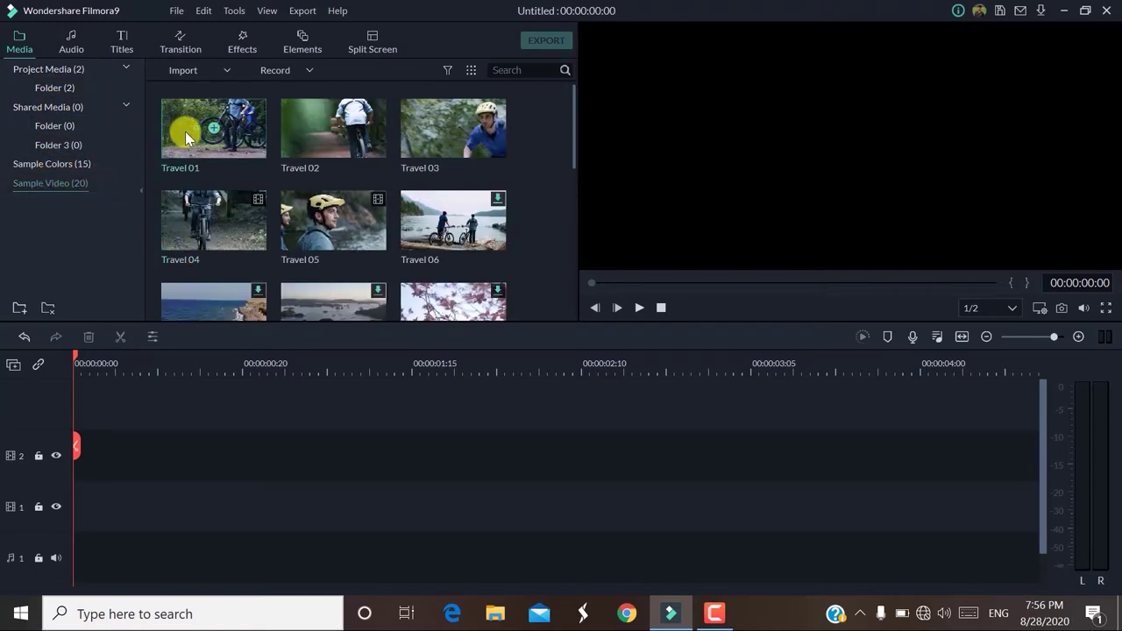
{"action": "left_click_drag", "start_coordinate": [185, 132], "coordinate": [83, 420]}
{"action": "key", "text": "ctrl+z"}
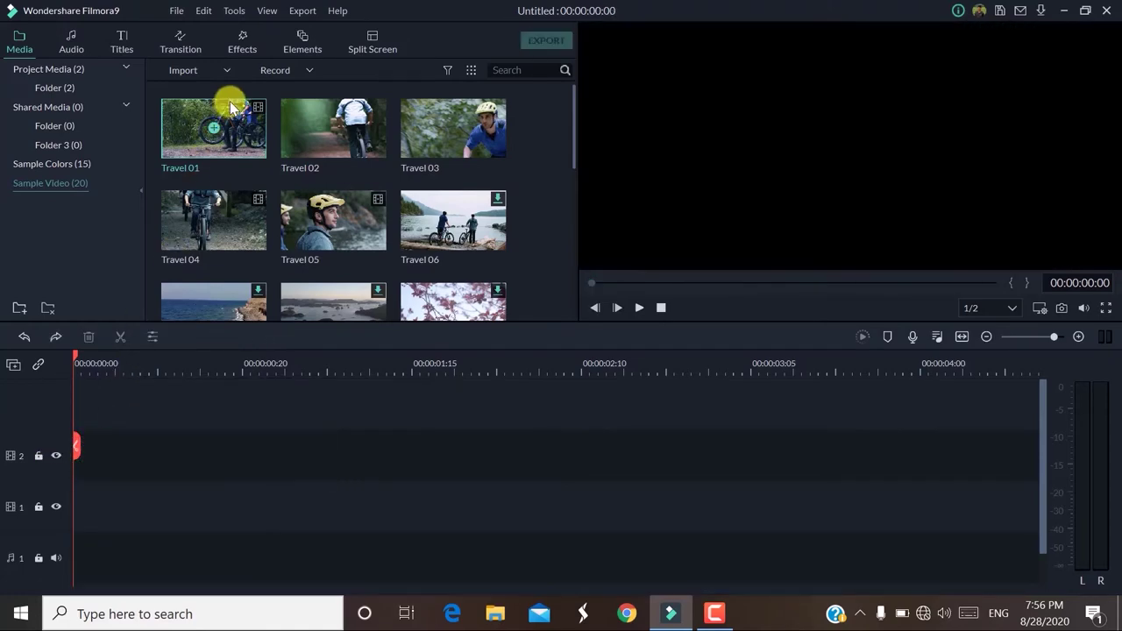
Step: Preview Travel 01, then try Countdown 5 and dismiss the offline connection error
{"action": "double_click", "coordinate": [203, 138]}
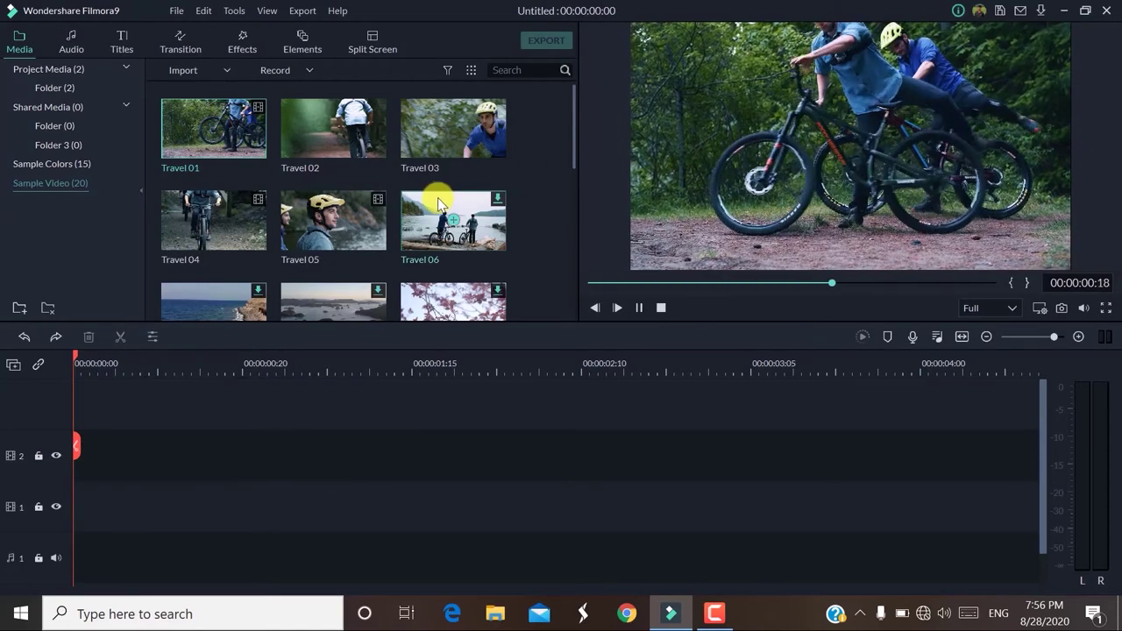
{"action": "scroll", "coordinate": [333, 250], "scroll_direction": "down", "scroll_amount": 5}
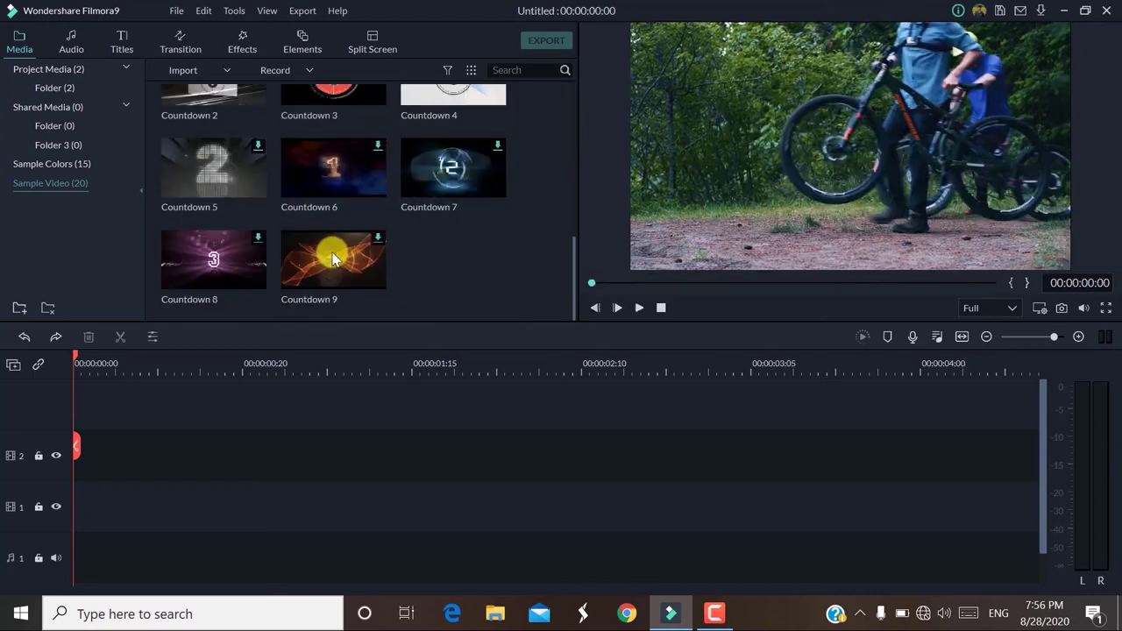
{"action": "left_click", "coordinate": [261, 150]}
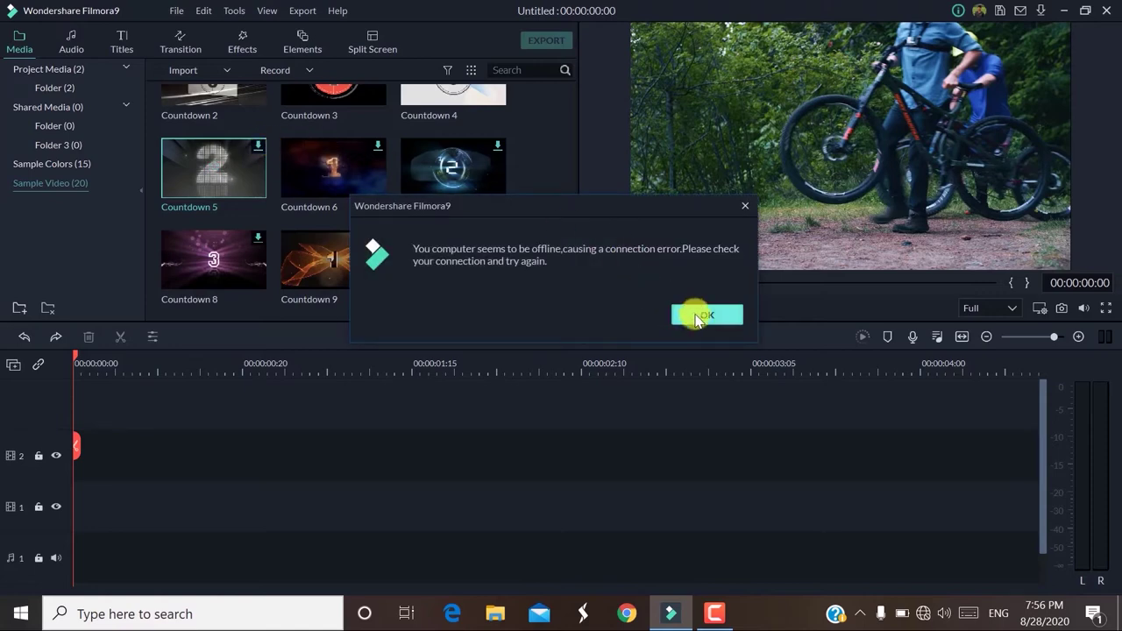
{"action": "left_click", "coordinate": [706, 315]}
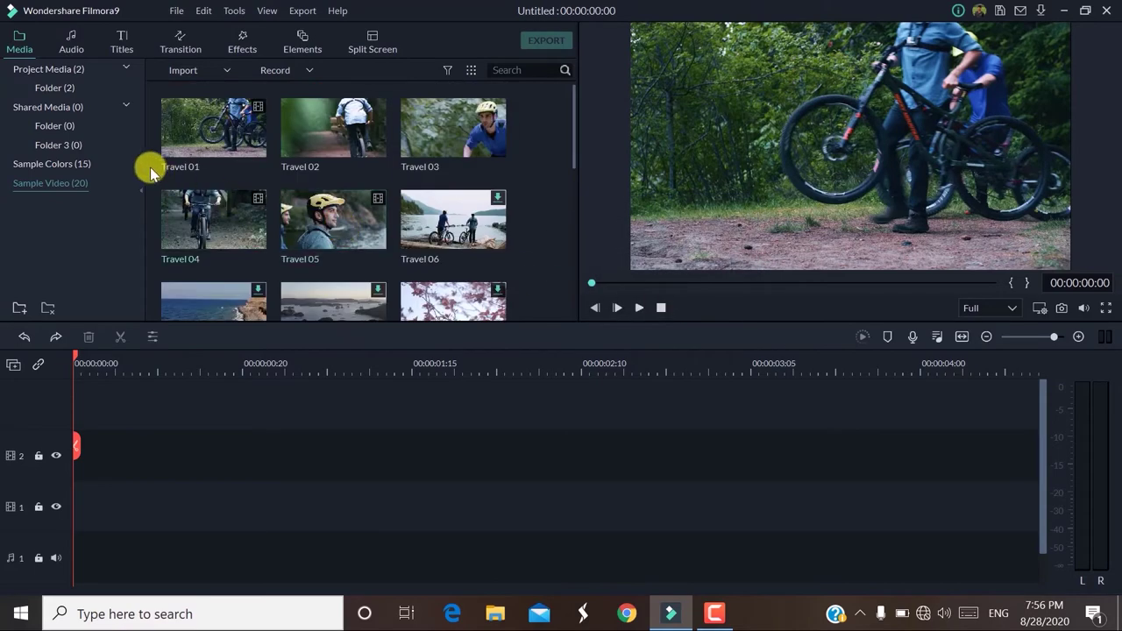
Step: Add shared Folder 4, delete Folder 3 with confirmation, and switch to the Audio library
{"action": "left_click", "coordinate": [21, 306]}
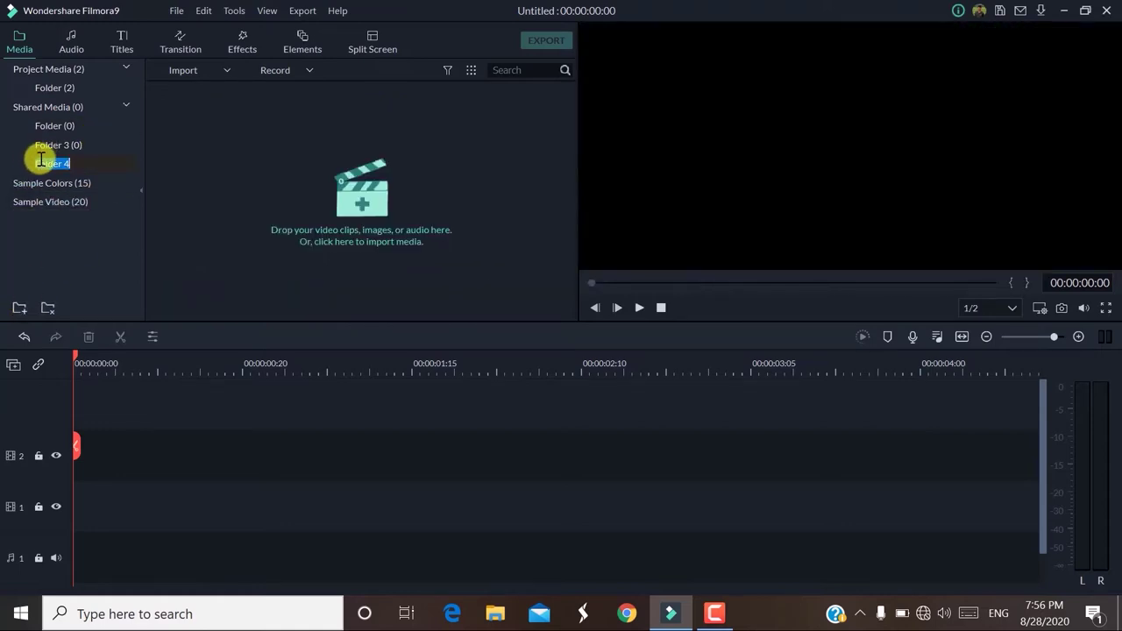
{"action": "left_click", "coordinate": [52, 289]}
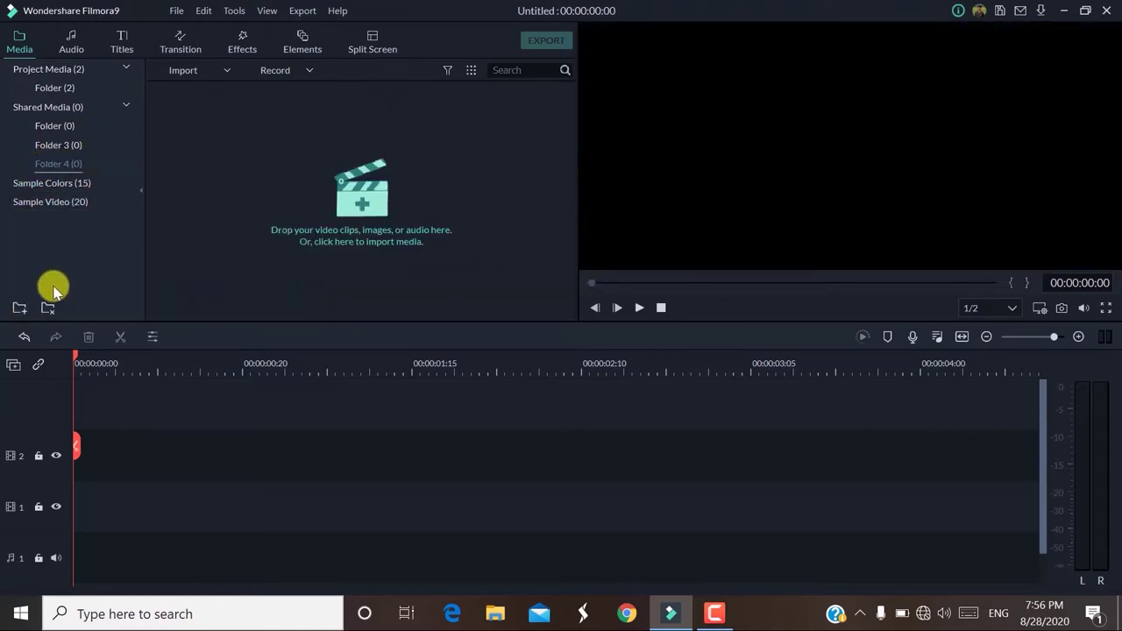
{"action": "left_click", "coordinate": [39, 148]}
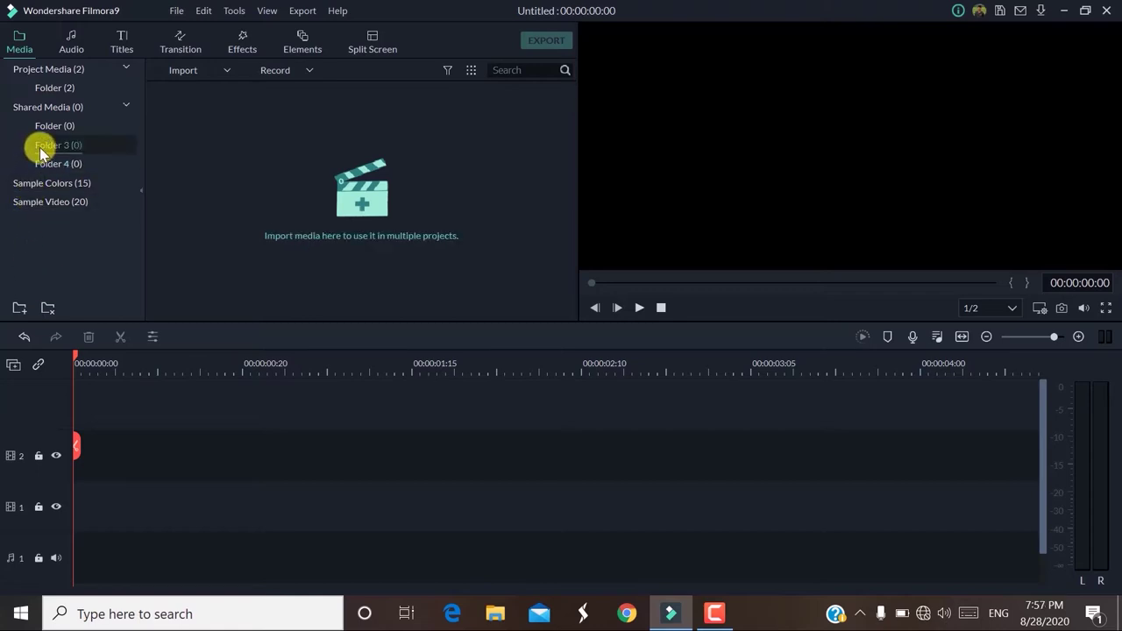
{"action": "left_click", "coordinate": [47, 308]}
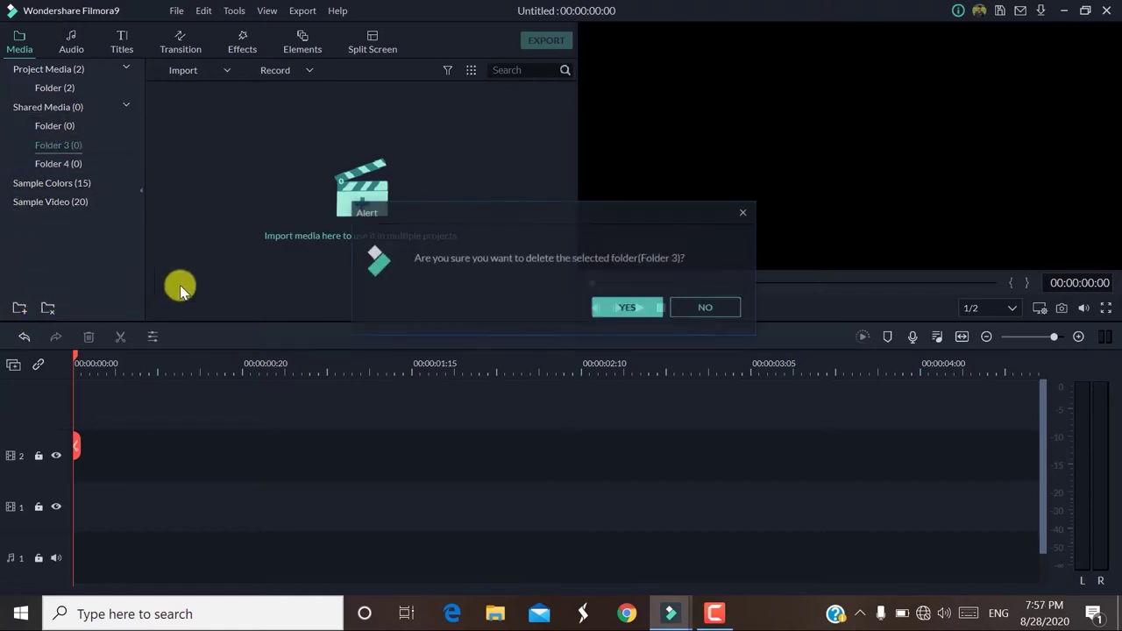
{"action": "left_click", "coordinate": [614, 309]}
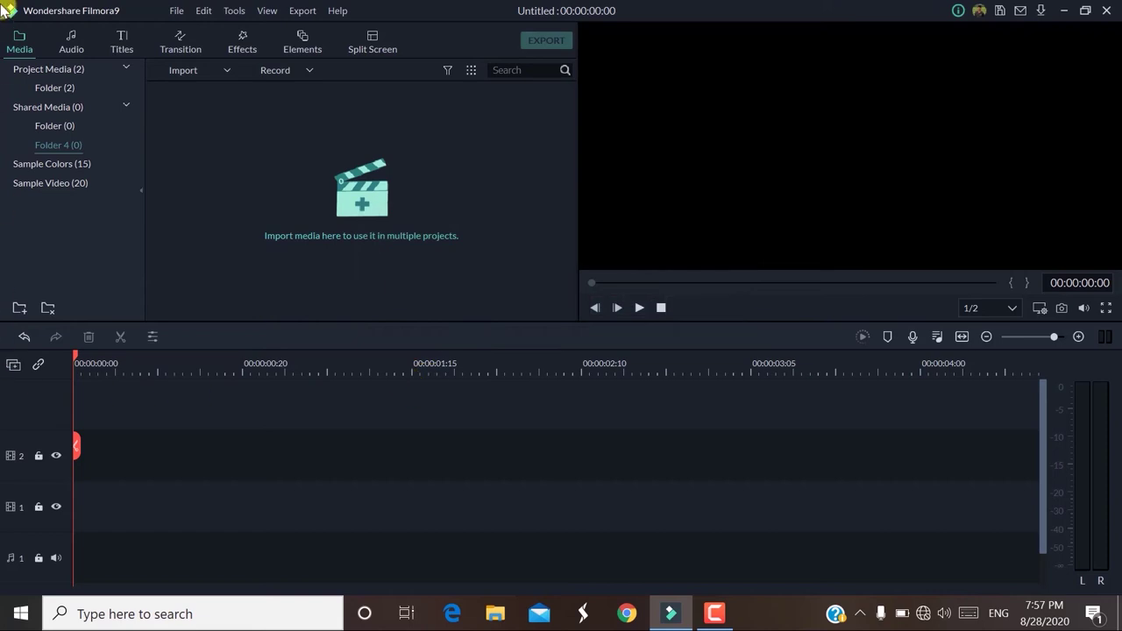
{"action": "left_click", "coordinate": [72, 39]}
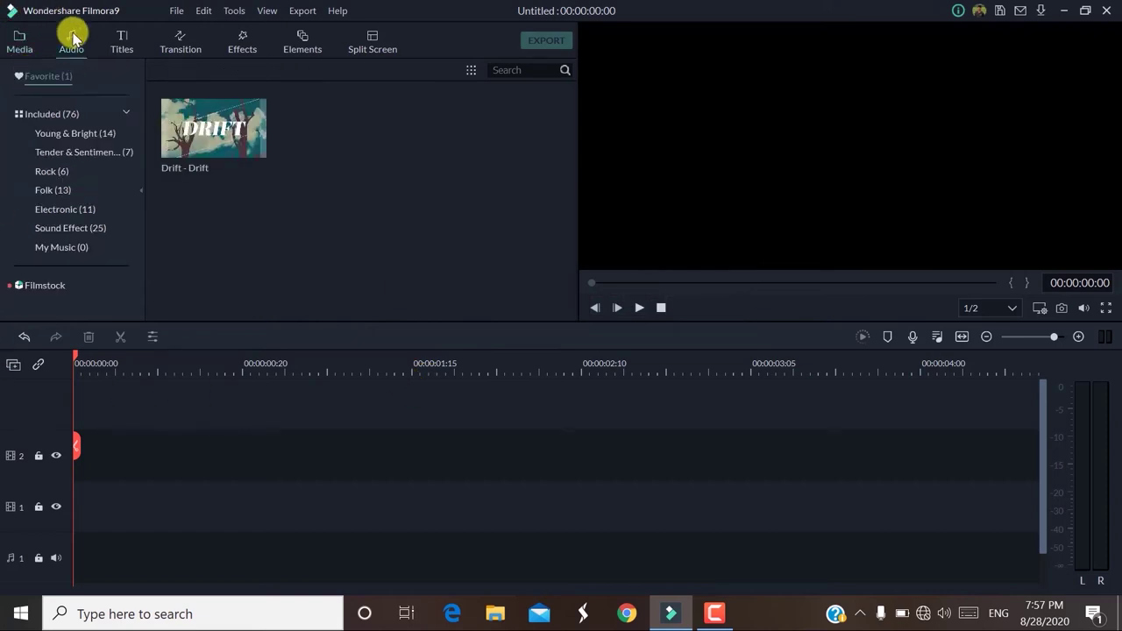
Step: Open the Young & Bright category and favourite the Name of the Child track
{"action": "left_click", "coordinate": [86, 134]}
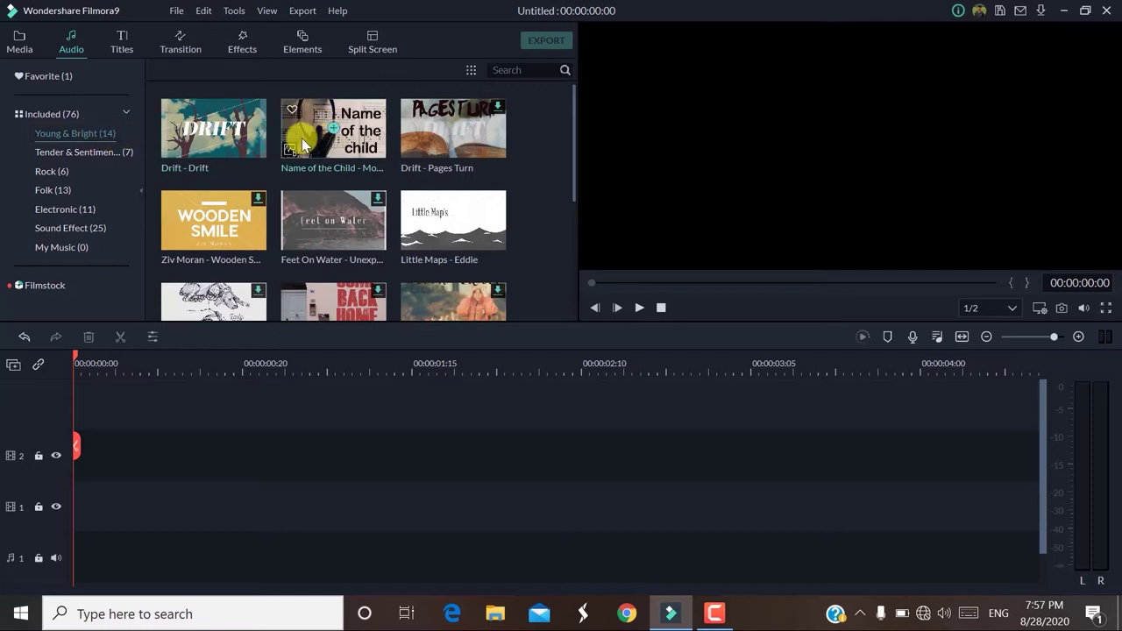
{"action": "left_click", "coordinate": [289, 112]}
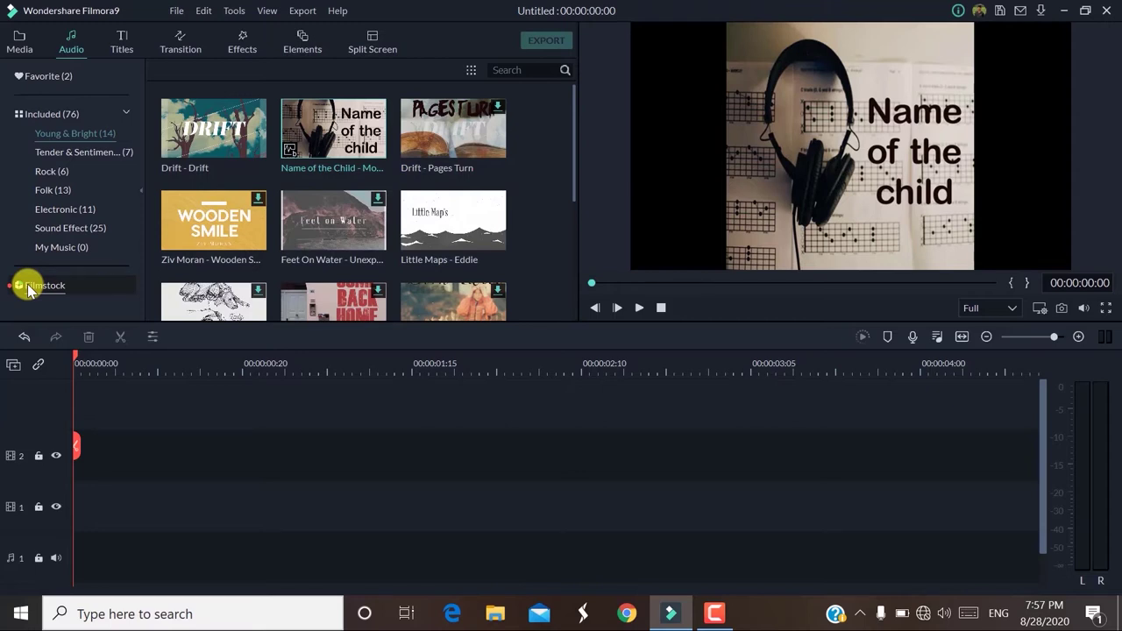
Step: Open the Titles library's Openers category and preview Opener 18
{"action": "left_click", "coordinate": [123, 49]}
{"action": "left_click", "coordinate": [58, 113]}
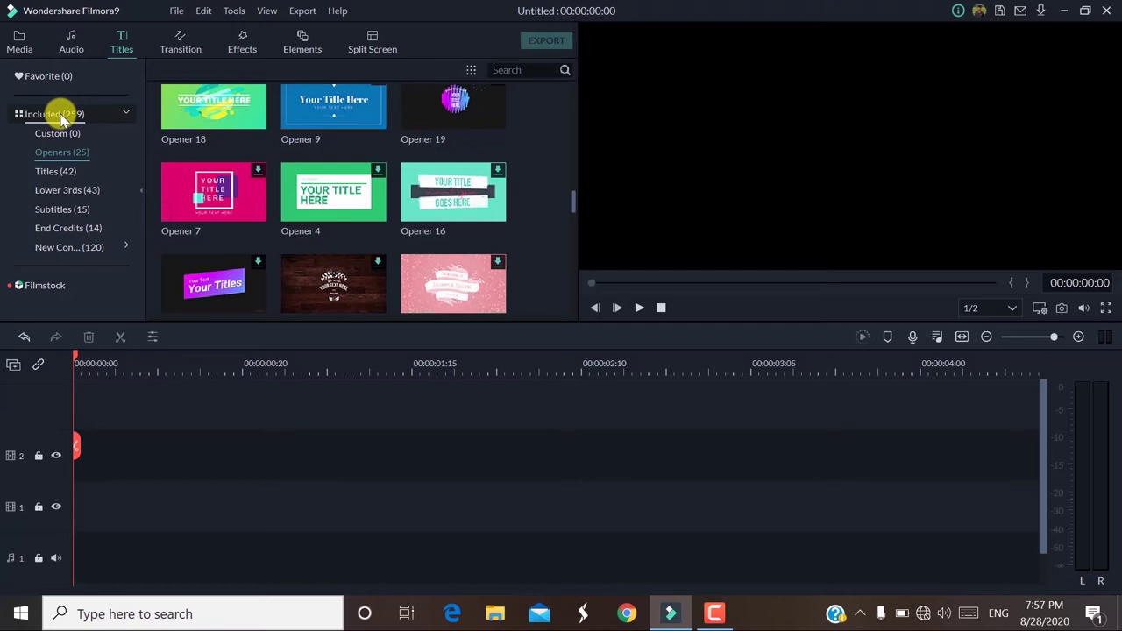
{"action": "left_click", "coordinate": [196, 127]}
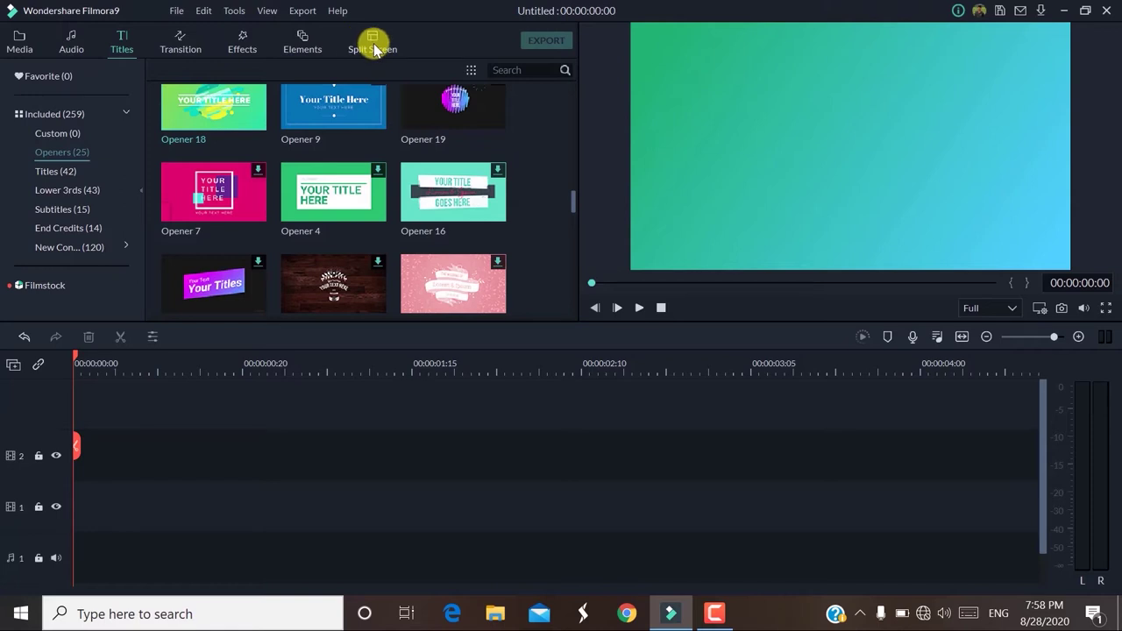
Step: Try Opener 9, dismiss the offline error, and play then pause Opener 18
{"action": "left_click", "coordinate": [306, 109]}
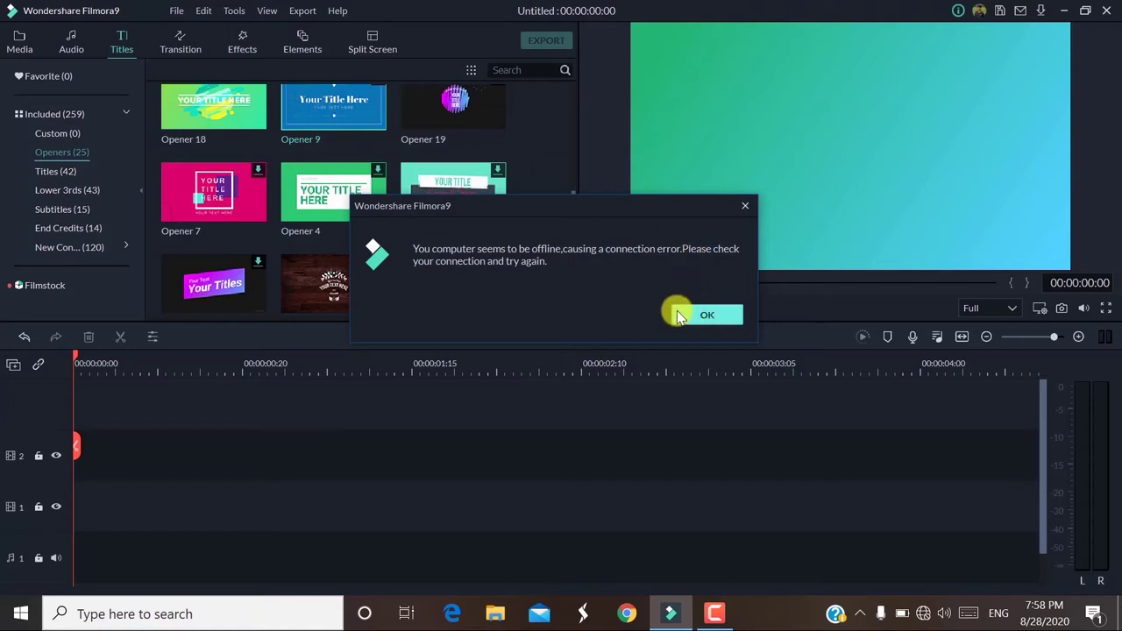
{"action": "left_click", "coordinate": [706, 315]}
{"action": "left_click", "coordinate": [252, 121]}
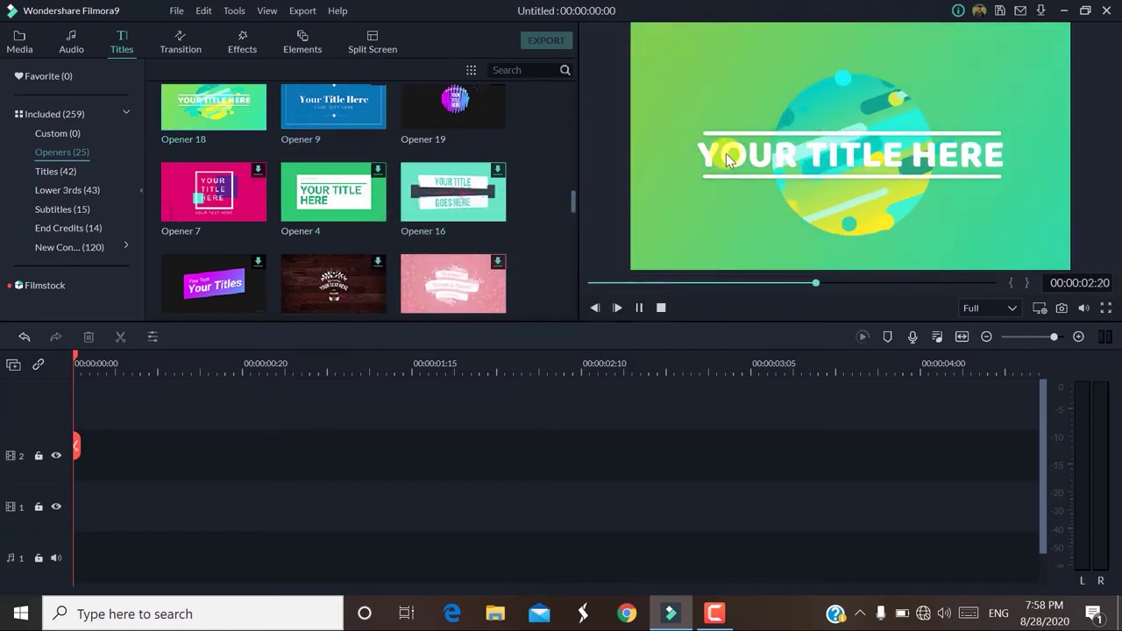
{"action": "left_click", "coordinate": [726, 153]}
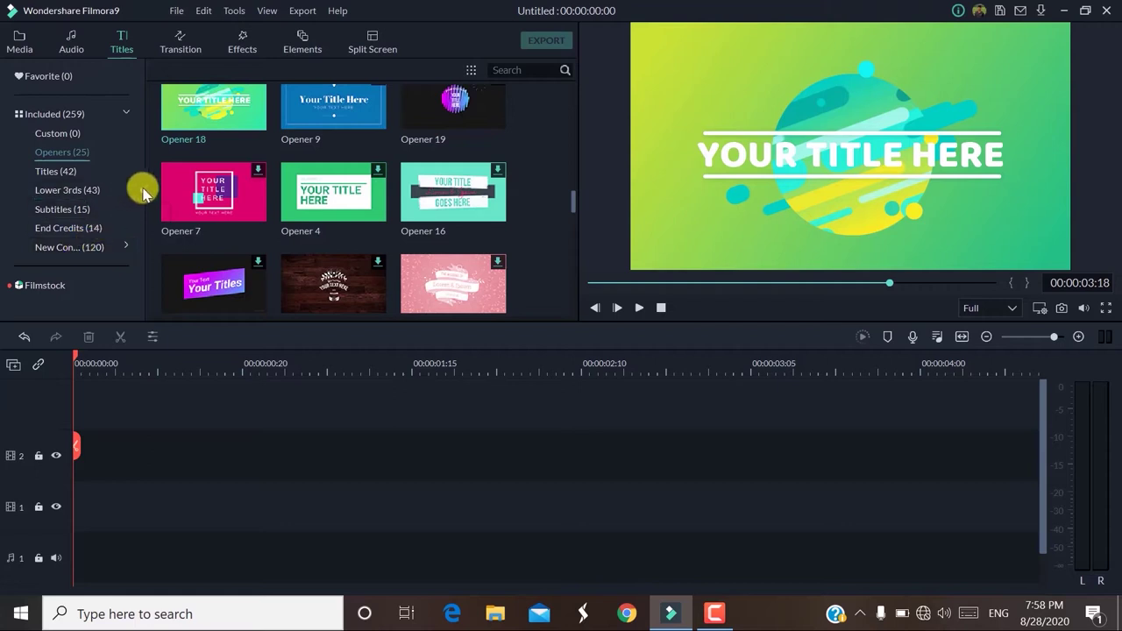
{"action": "left_click", "coordinate": [181, 50]}
Step: Expand the 3D transitions, then scroll through the Effects library's Filters category
{"action": "left_click", "coordinate": [81, 133]}
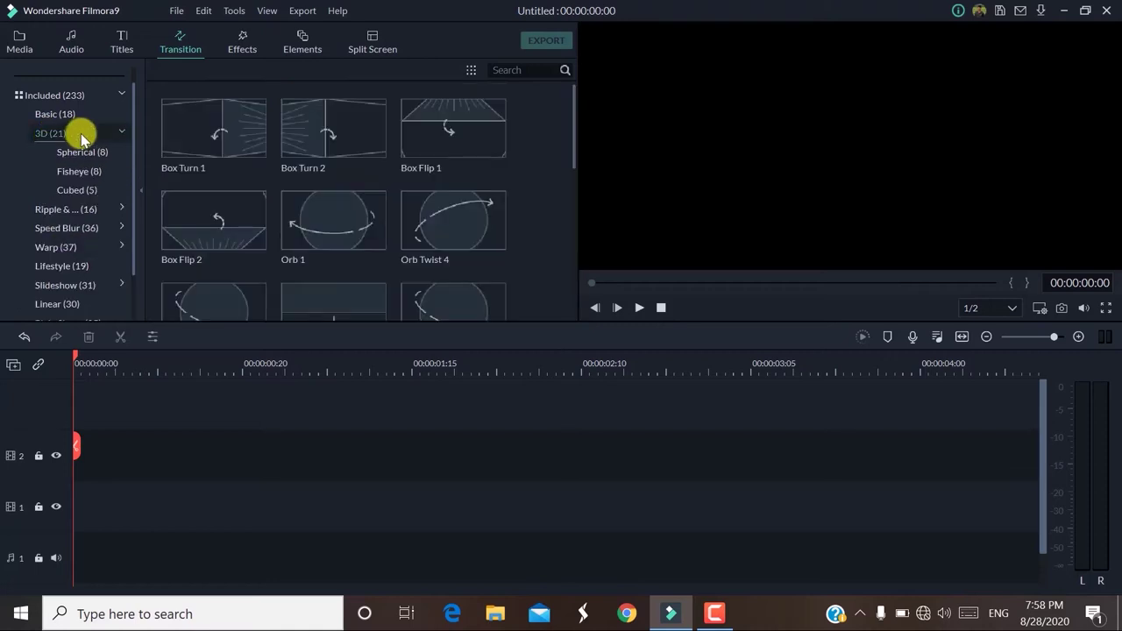
{"action": "left_click", "coordinate": [240, 43]}
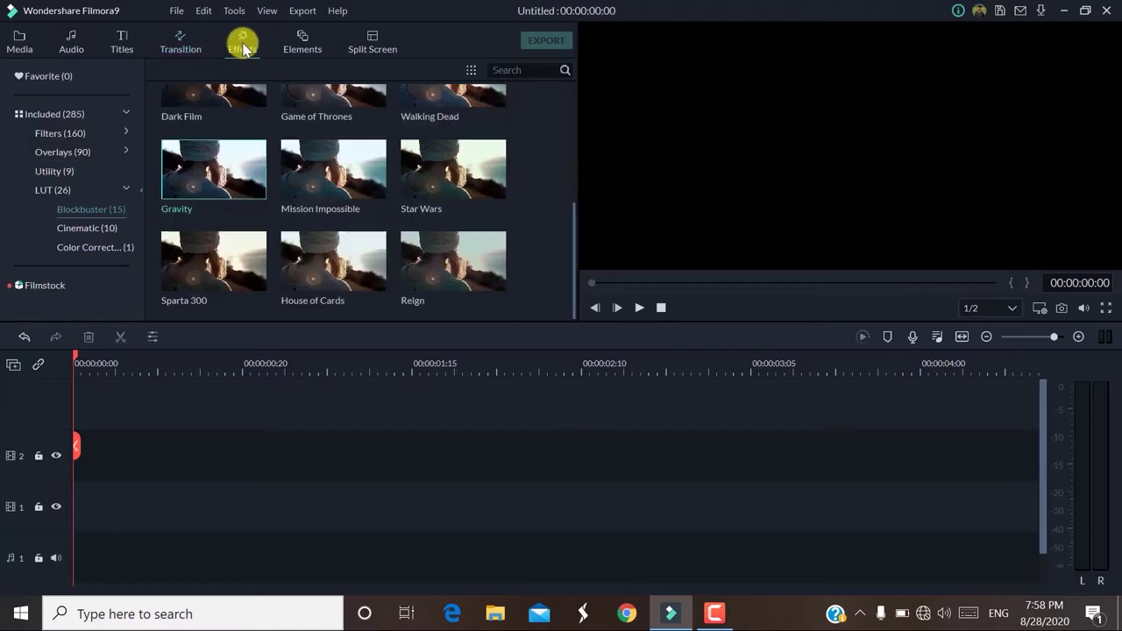
{"action": "left_click", "coordinate": [54, 140]}
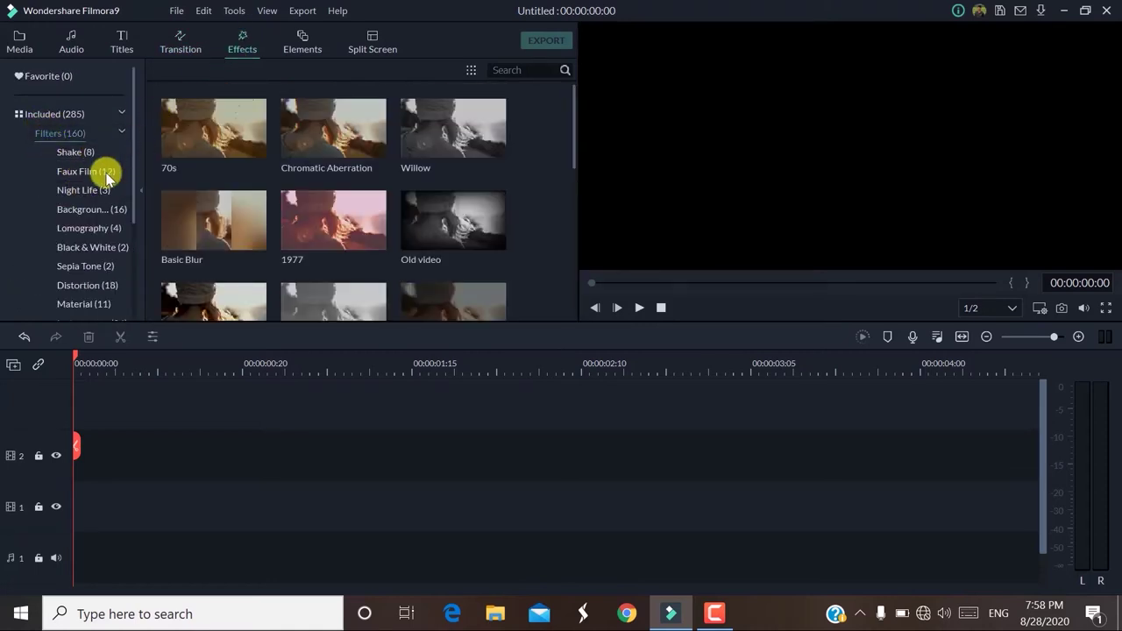
{"action": "scroll", "coordinate": [77, 296], "scroll_direction": "down", "scroll_amount": 3}
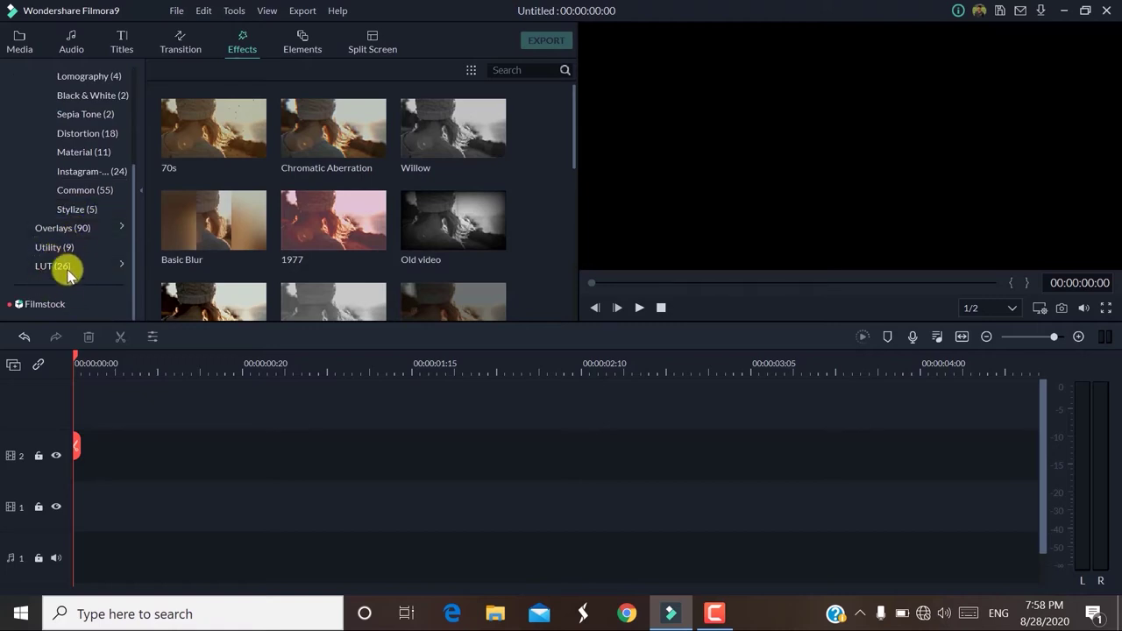
{"action": "left_click", "coordinate": [301, 39]}
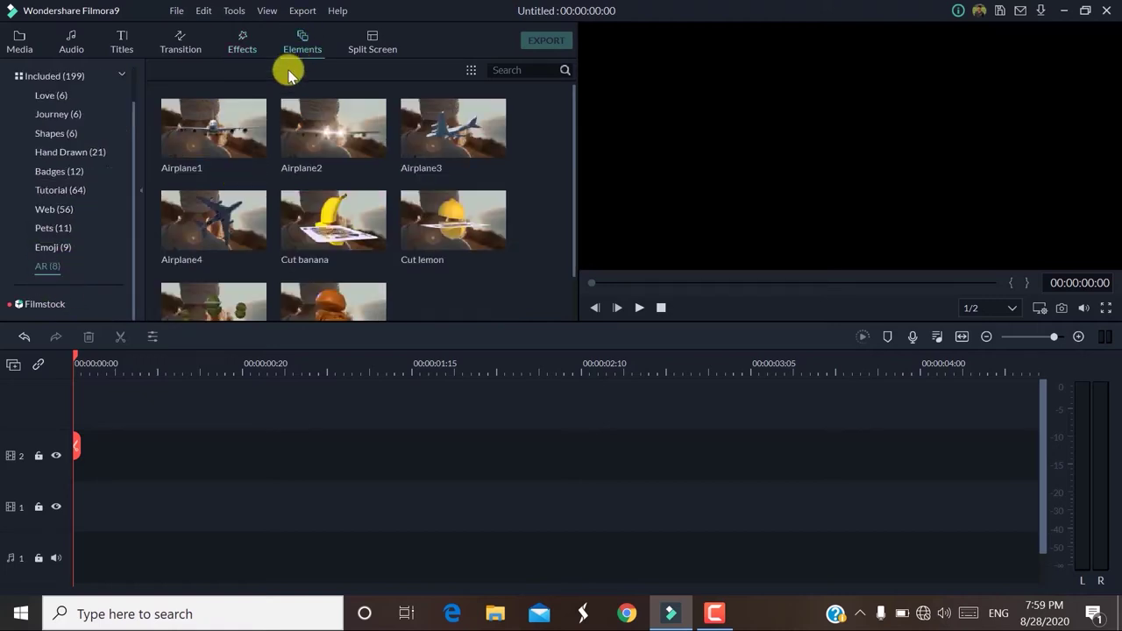
Step: Show the Shapes category, listing Element Motion Shape 1 through 6
{"action": "left_click", "coordinate": [89, 138]}
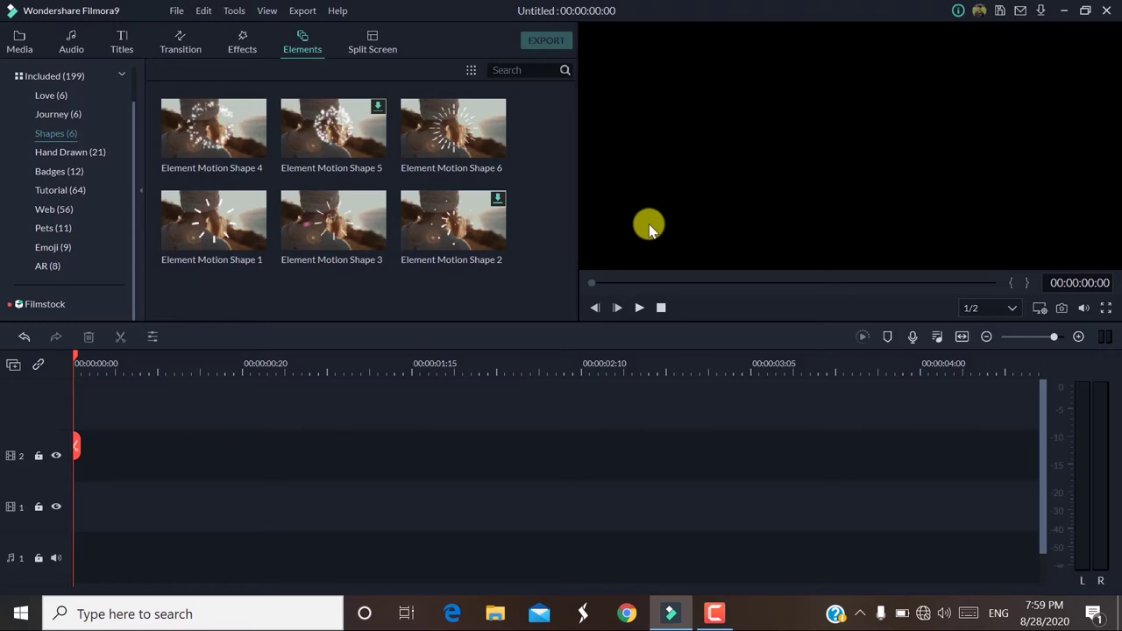
{"action": "mouse_move", "coordinate": [476, 155]}
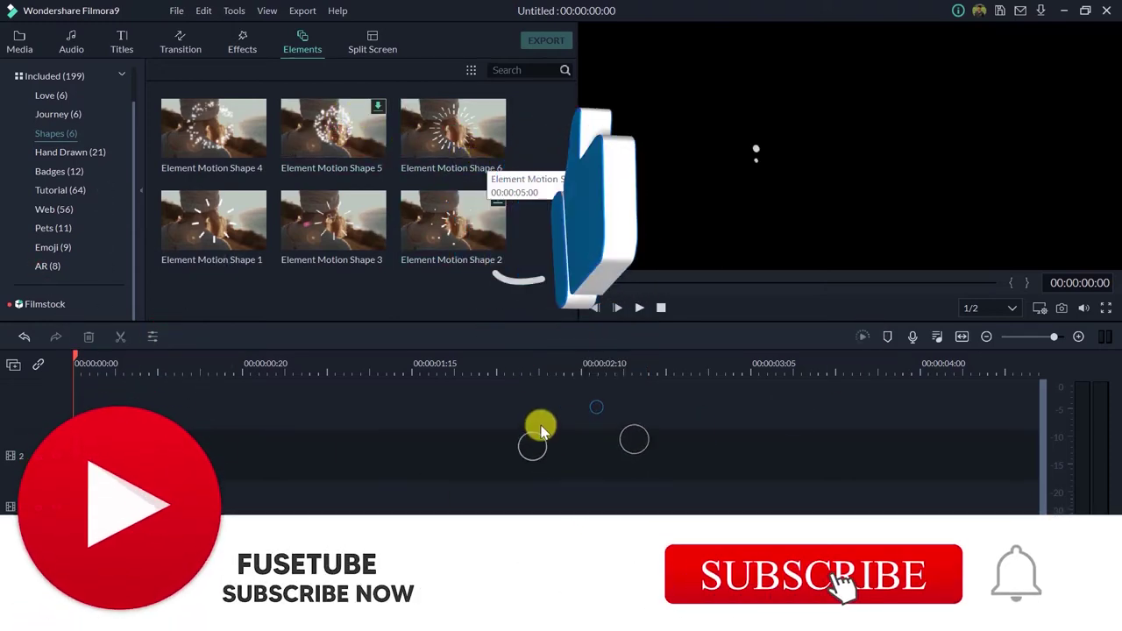
{"action": "left_click", "coordinate": [385, 45]}
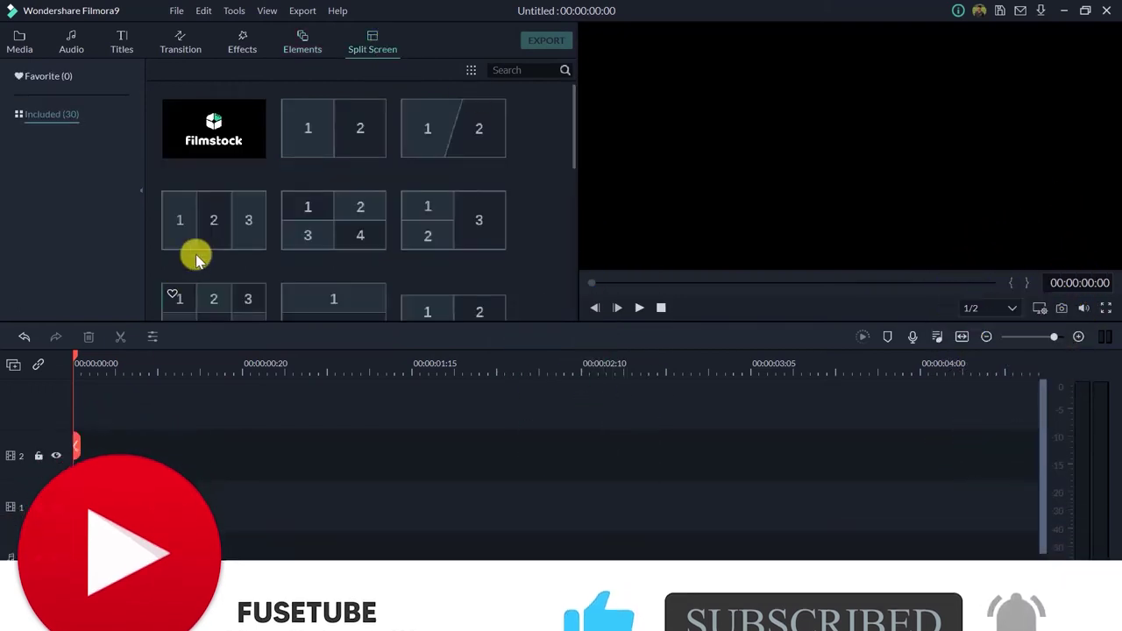
Step: Preview the 1-2-3 three-pane and 2x2 four-pane split-screen layouts
{"action": "left_click", "coordinate": [221, 235]}
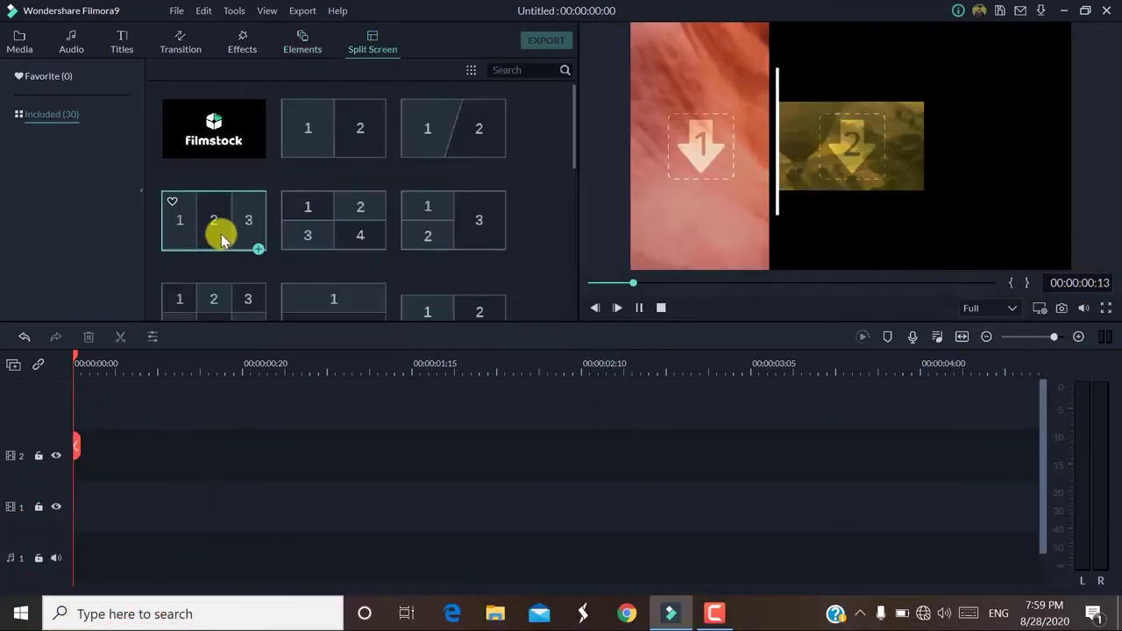
{"action": "left_click", "coordinate": [357, 214]}
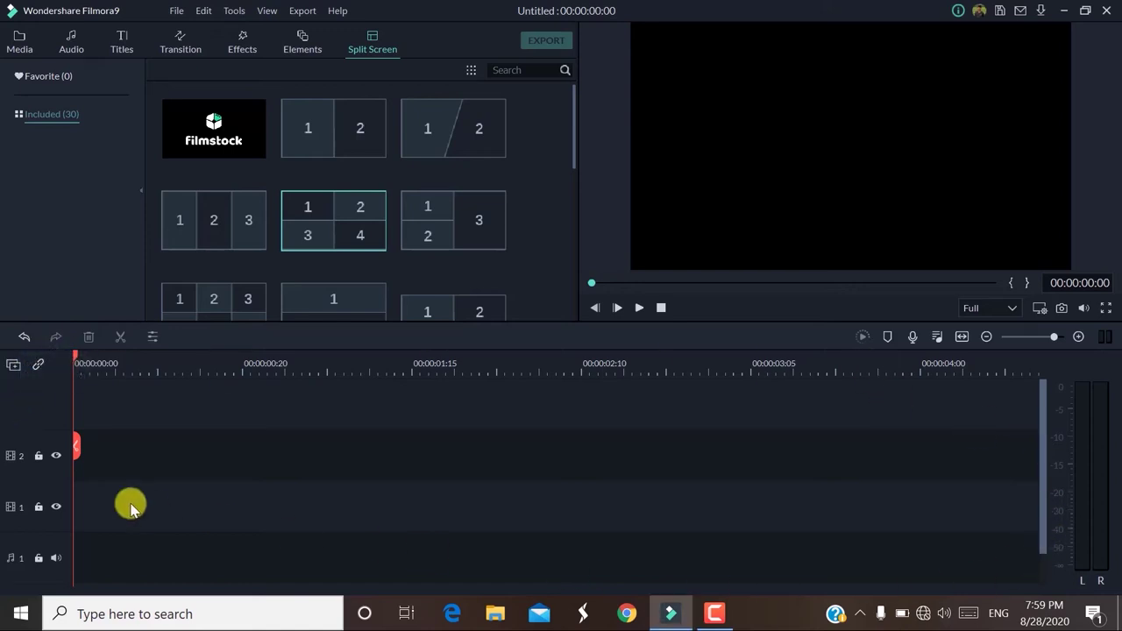
{"action": "left_click", "coordinate": [13, 364]}
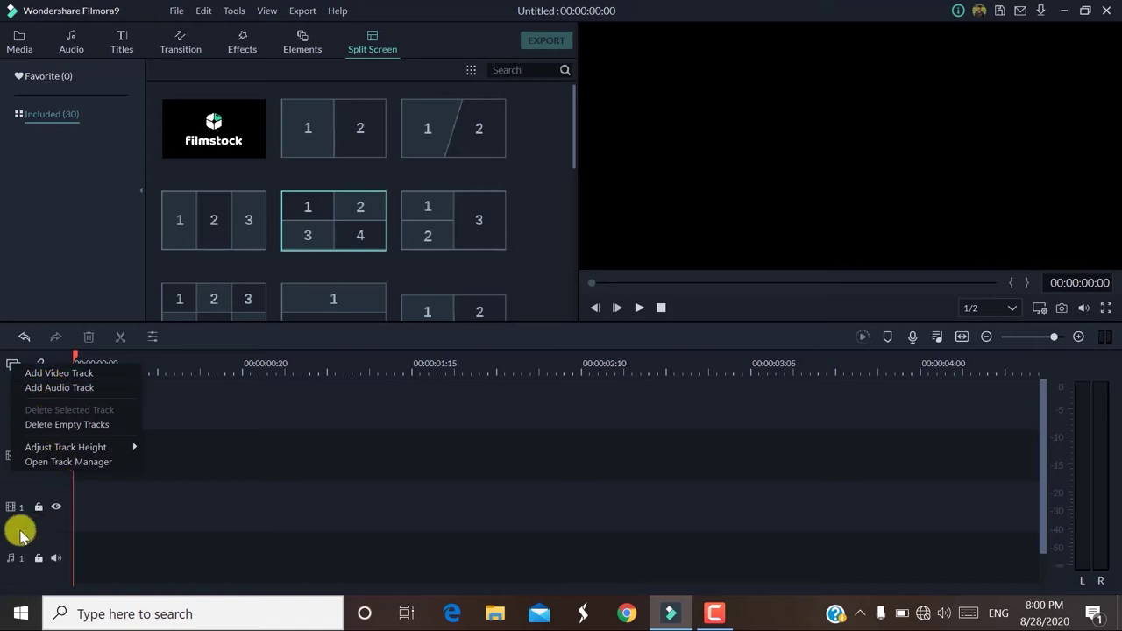
Step: Dismiss the track menu and rescale the timeline to 10-second ruler steps using Zoom to Fit and zoom controls
{"action": "left_click", "coordinate": [824, 533]}
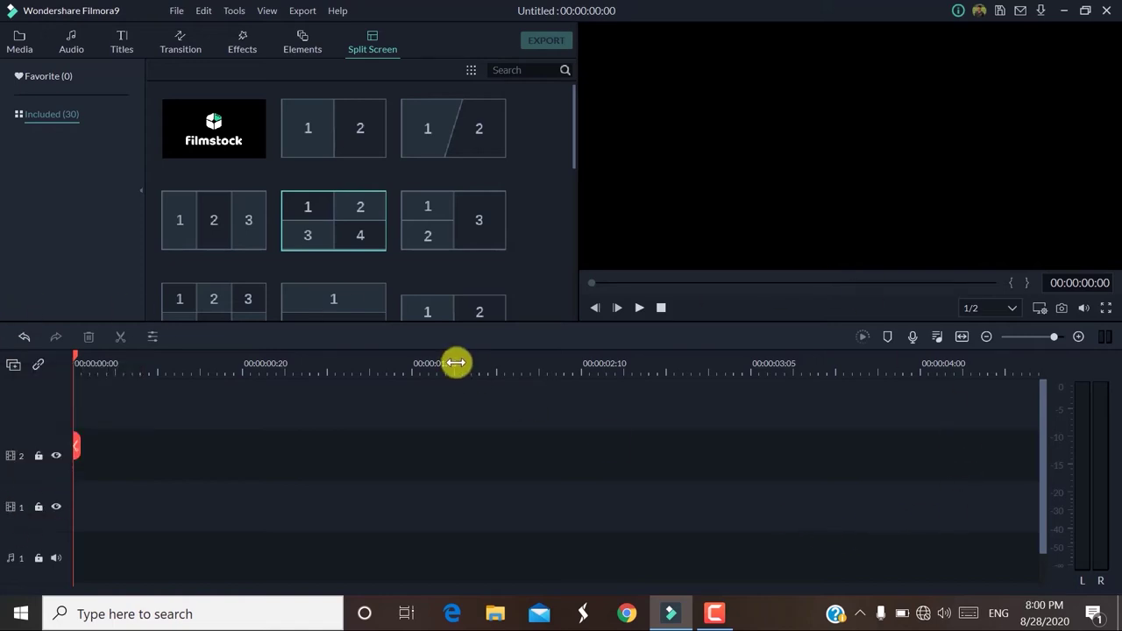
{"action": "left_click_drag", "start_coordinate": [456, 363], "coordinate": [503, 363]}
{"action": "left_click_drag", "start_coordinate": [871, 347], "coordinate": [393, 359]}
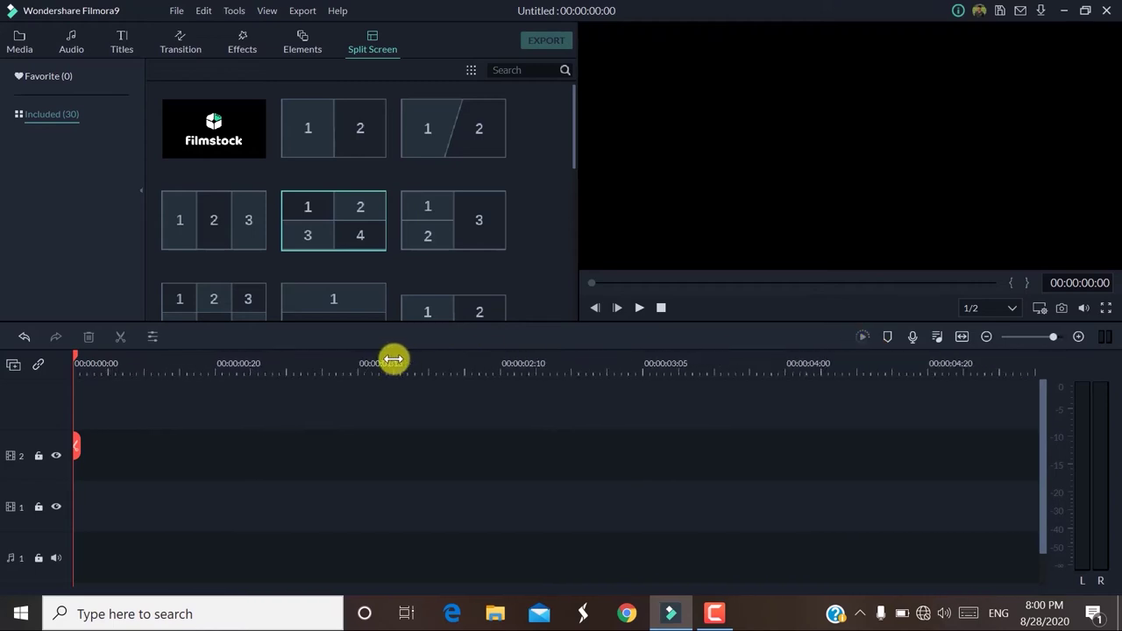
{"action": "left_click", "coordinate": [962, 337]}
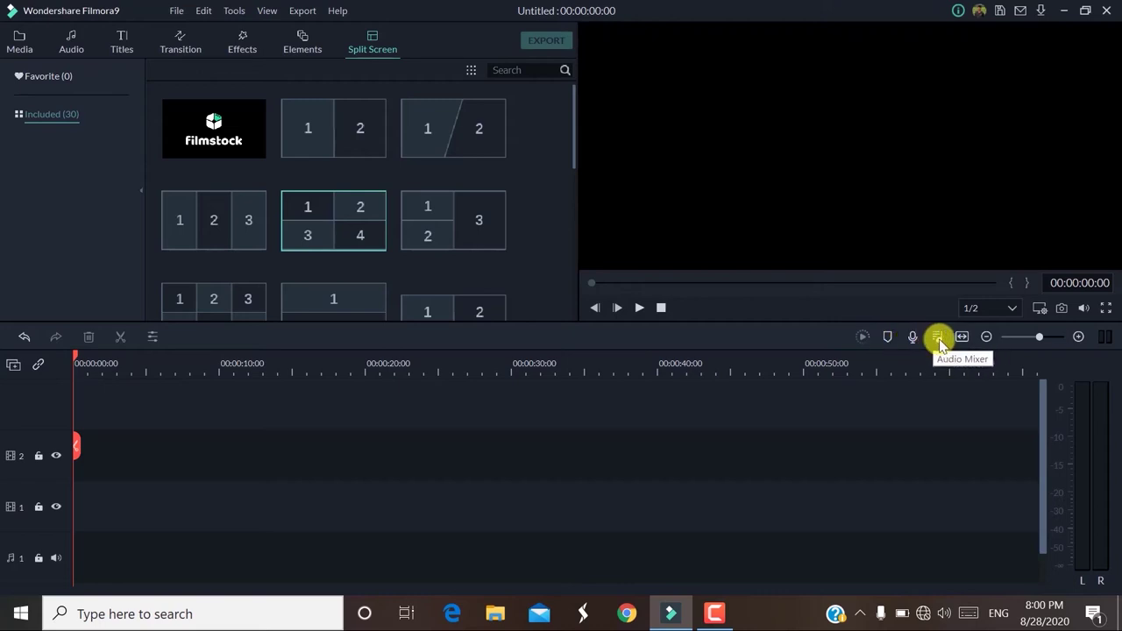
{"action": "left_click", "coordinate": [1077, 337]}
{"action": "left_click", "coordinate": [988, 337]}
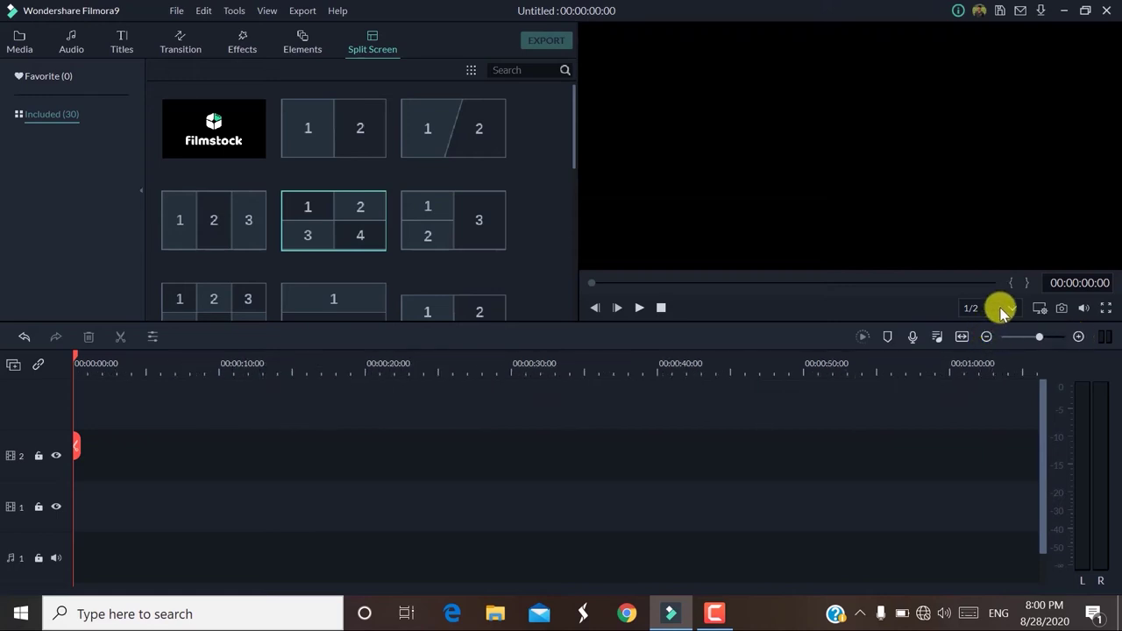
Step: Check the playback quality choices repeatedly, keeping preview quality at 1/2
{"action": "left_click", "coordinate": [1012, 309]}
{"action": "left_click", "coordinate": [1013, 309]}
{"action": "left_click", "coordinate": [1013, 309]}
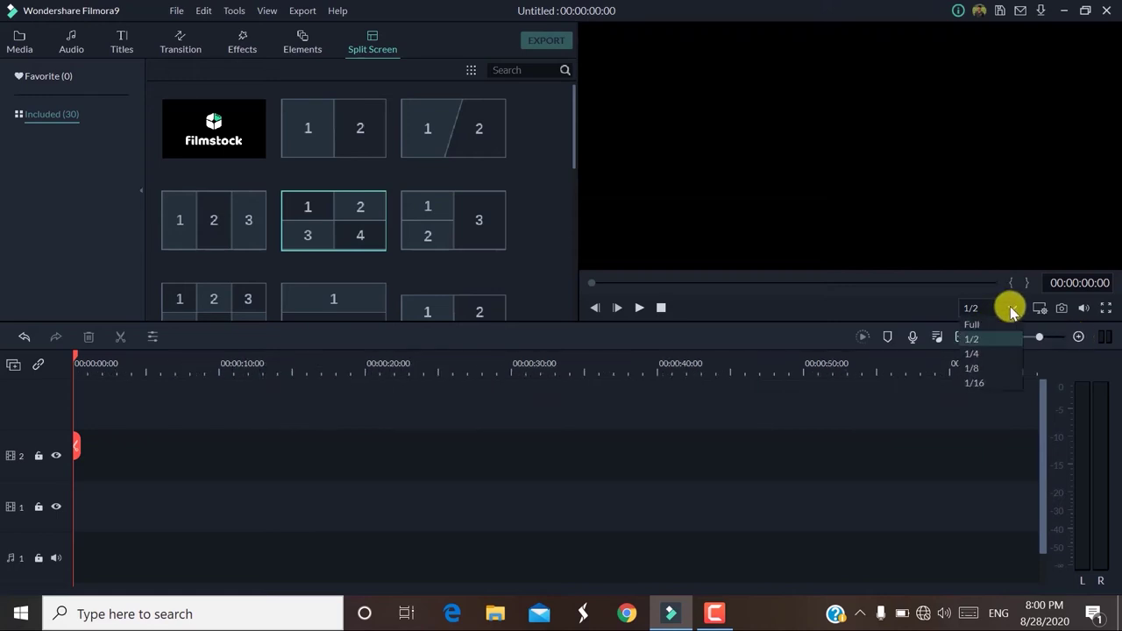
{"action": "left_click", "coordinate": [1013, 308]}
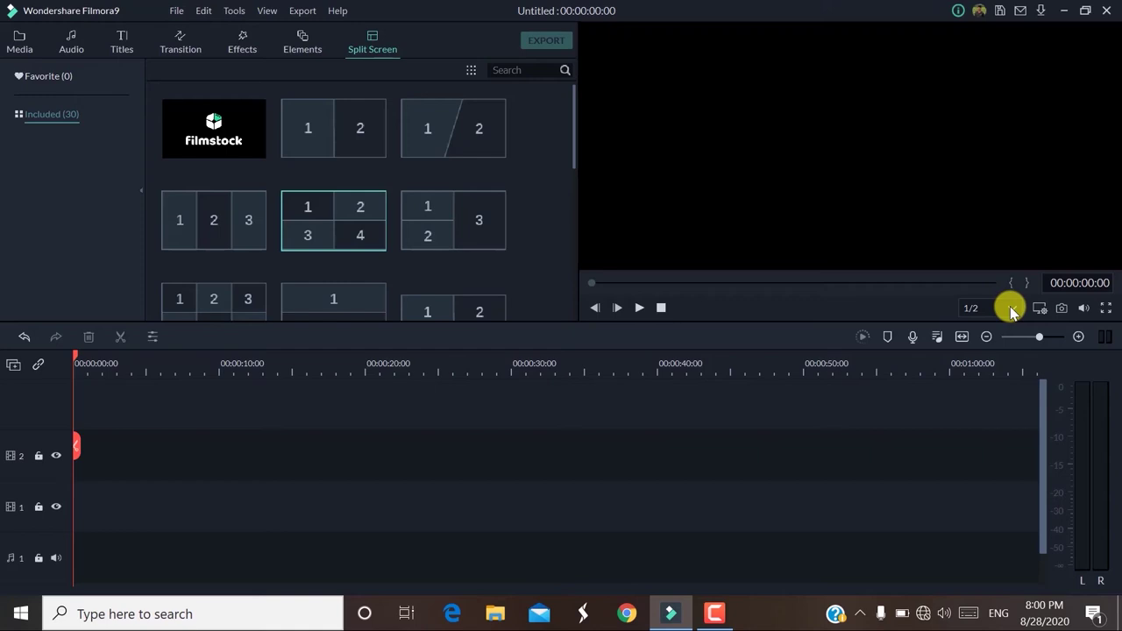
{"action": "left_click", "coordinate": [1012, 309]}
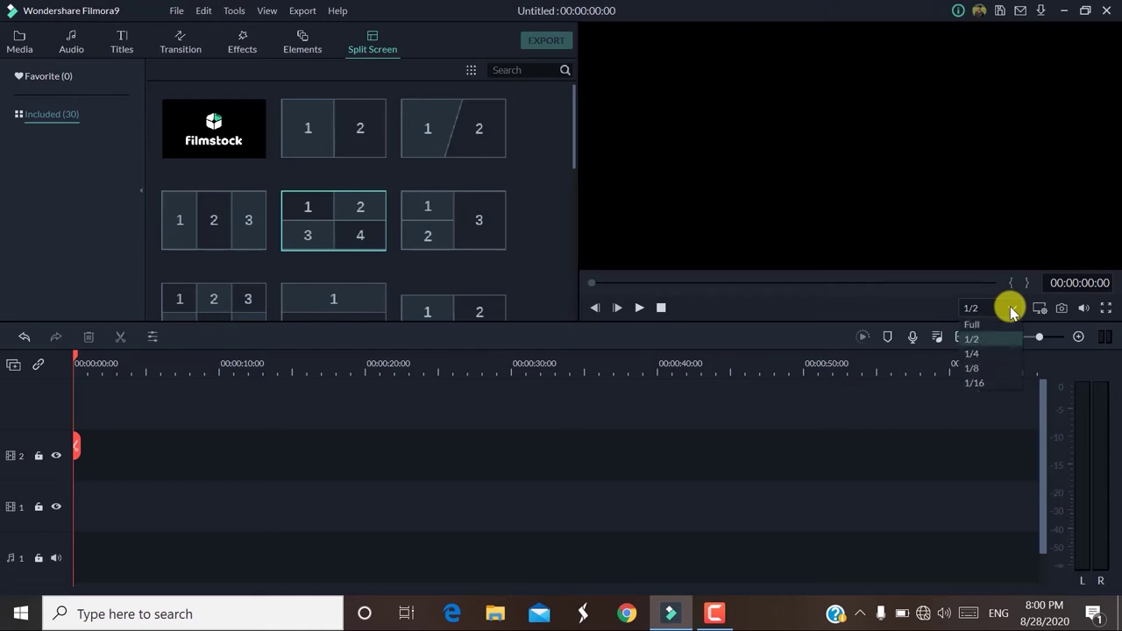
{"action": "left_click", "coordinate": [1012, 308]}
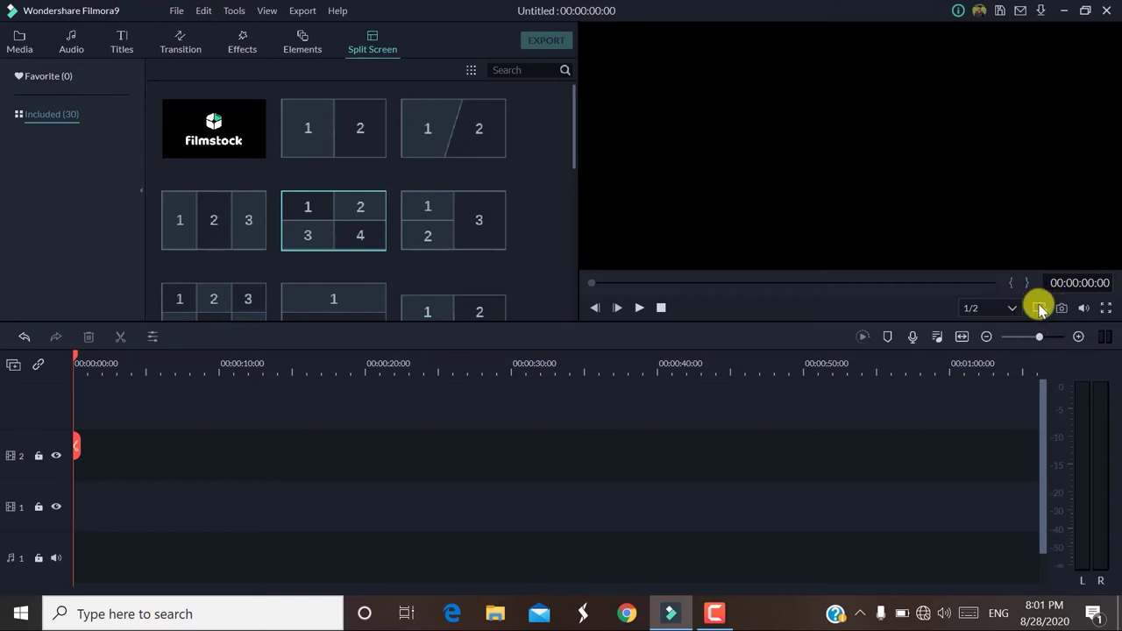
{"action": "left_click", "coordinate": [1040, 309]}
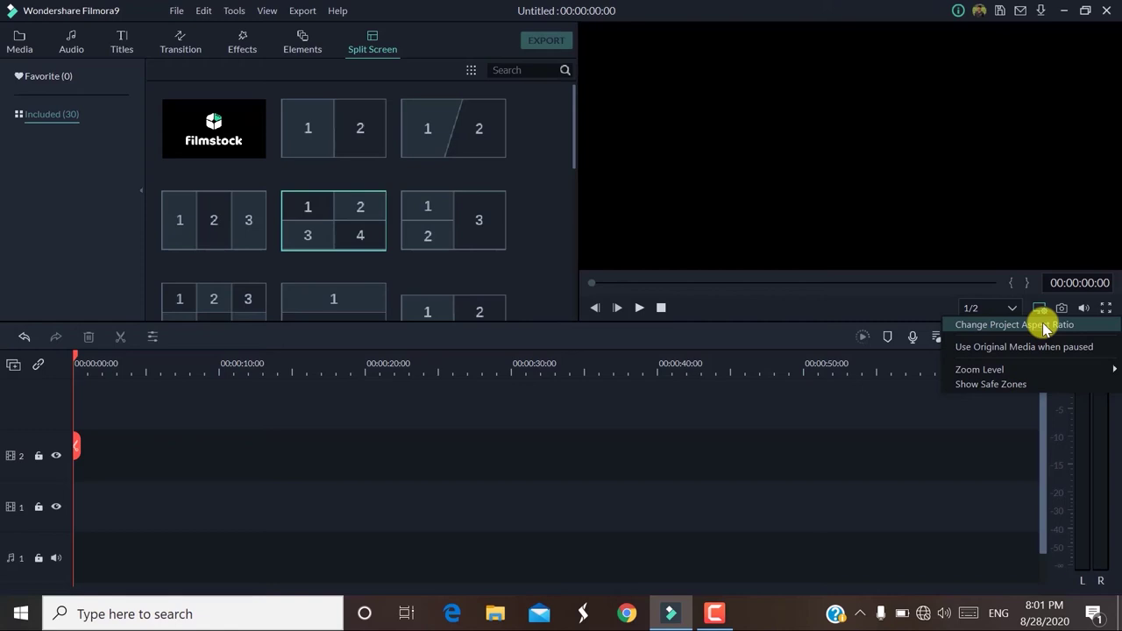
Step: Review 1920 x 1080 resolution and 25 fps in Project Settings, cancel, and close the display menu
{"action": "left_click", "coordinate": [1044, 325]}
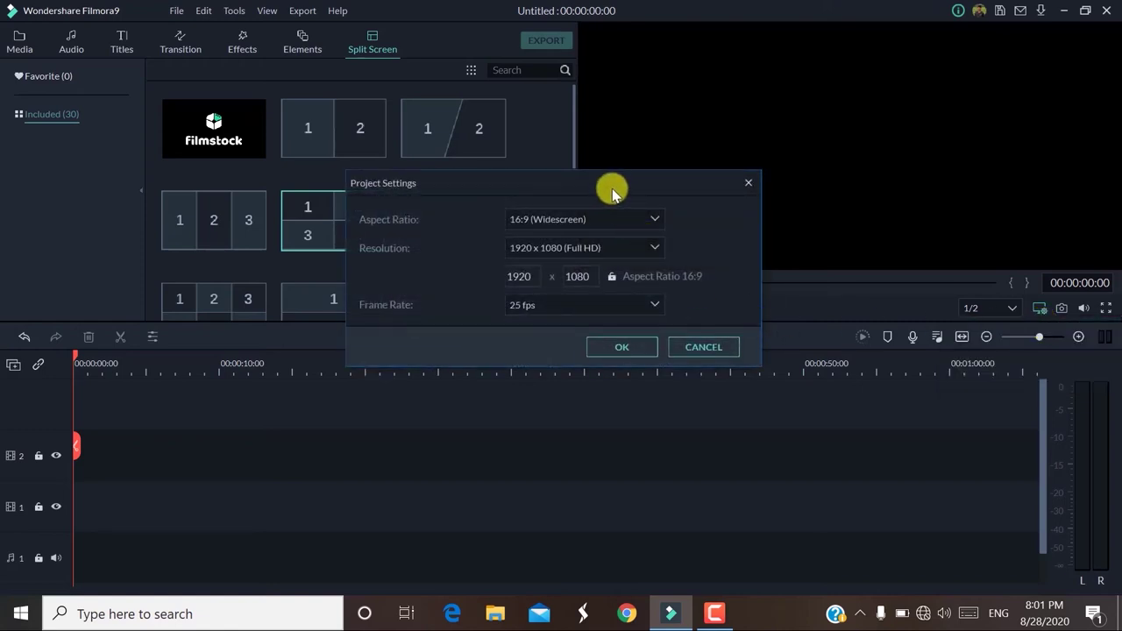
{"action": "left_click", "coordinate": [611, 248]}
{"action": "left_click", "coordinate": [611, 248]}
{"action": "left_click", "coordinate": [614, 304]}
{"action": "left_click", "coordinate": [614, 304]}
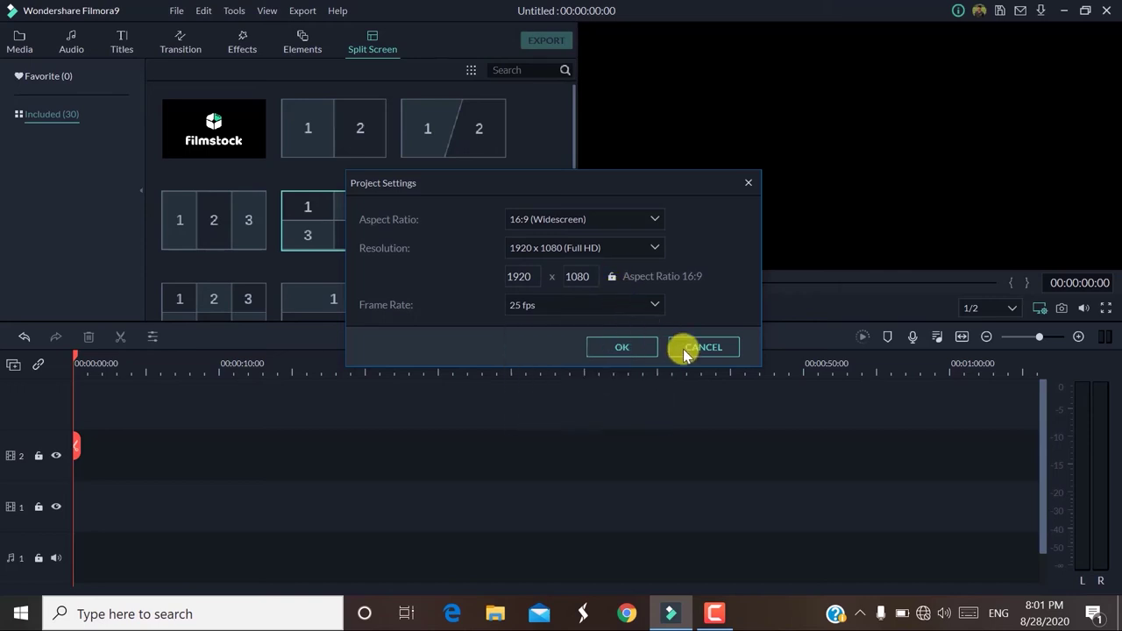
{"action": "left_click", "coordinate": [686, 351]}
{"action": "left_click", "coordinate": [1039, 308]}
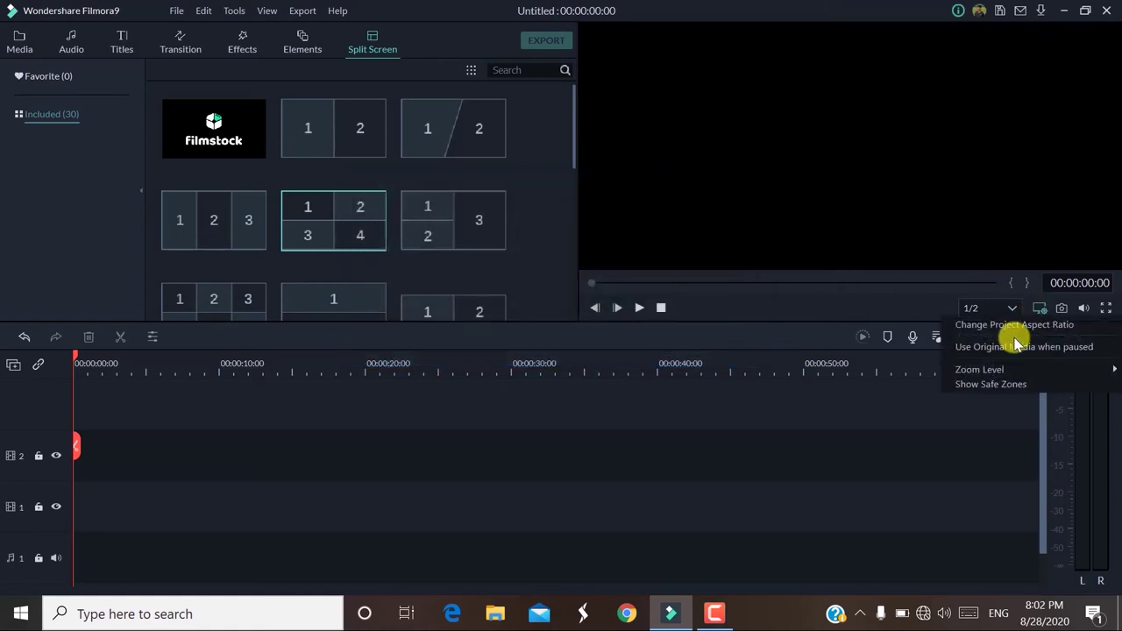
{"action": "left_click", "coordinate": [995, 454]}
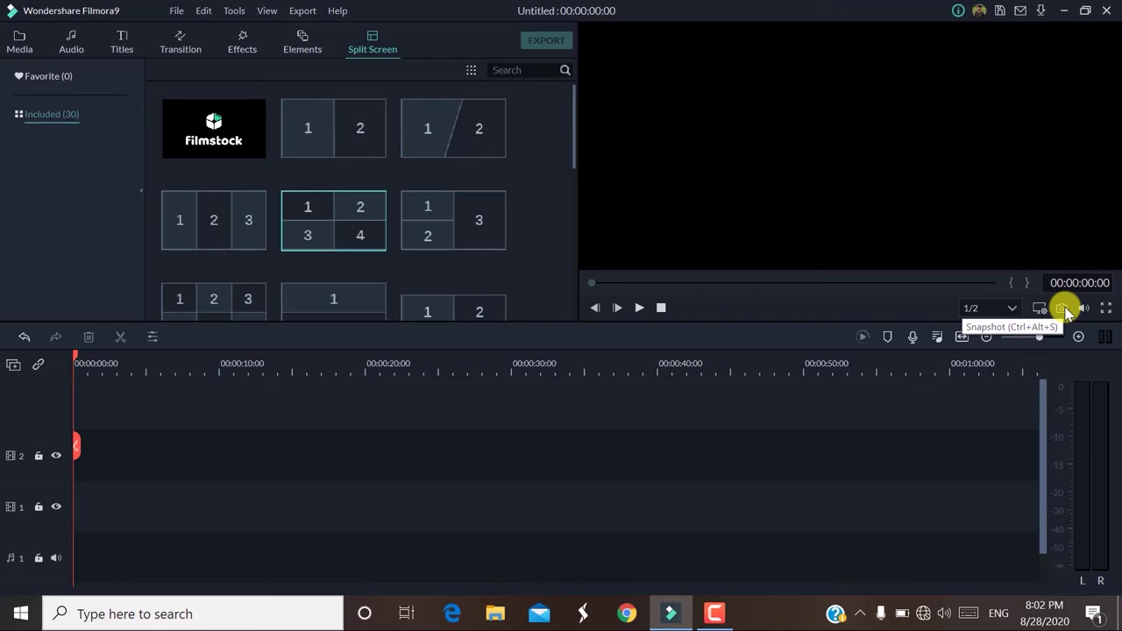
Step: Raise the preview playback volume, then switch the preview to full screen and back
{"action": "mouse_move", "coordinate": [1085, 312]}
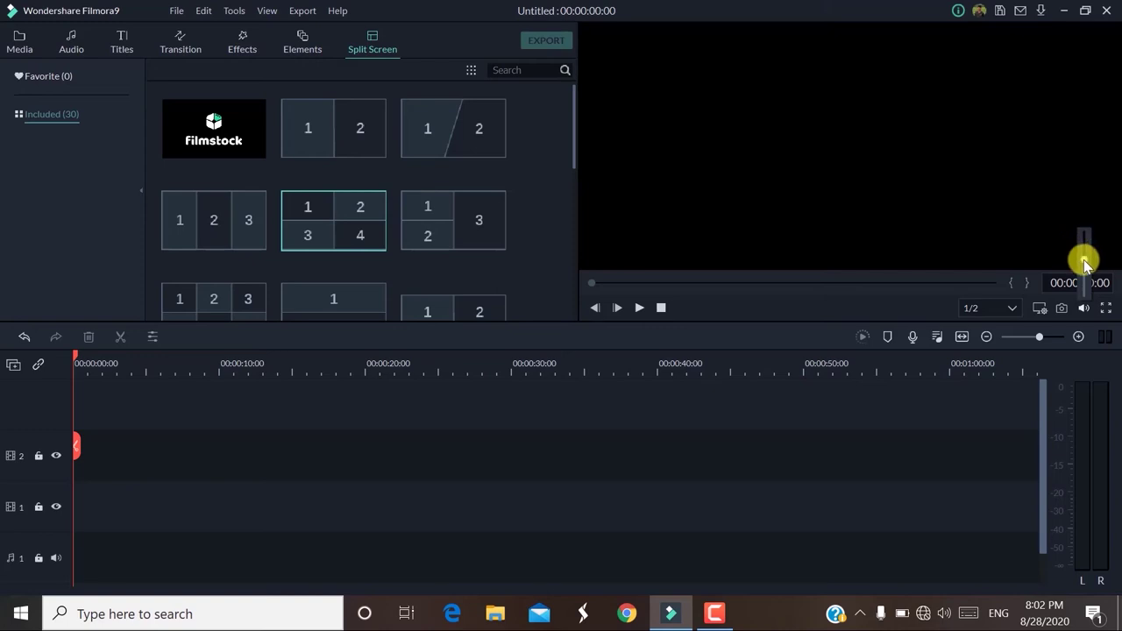
{"action": "left_click_drag", "start_coordinate": [1084, 261], "coordinate": [1088, 235]}
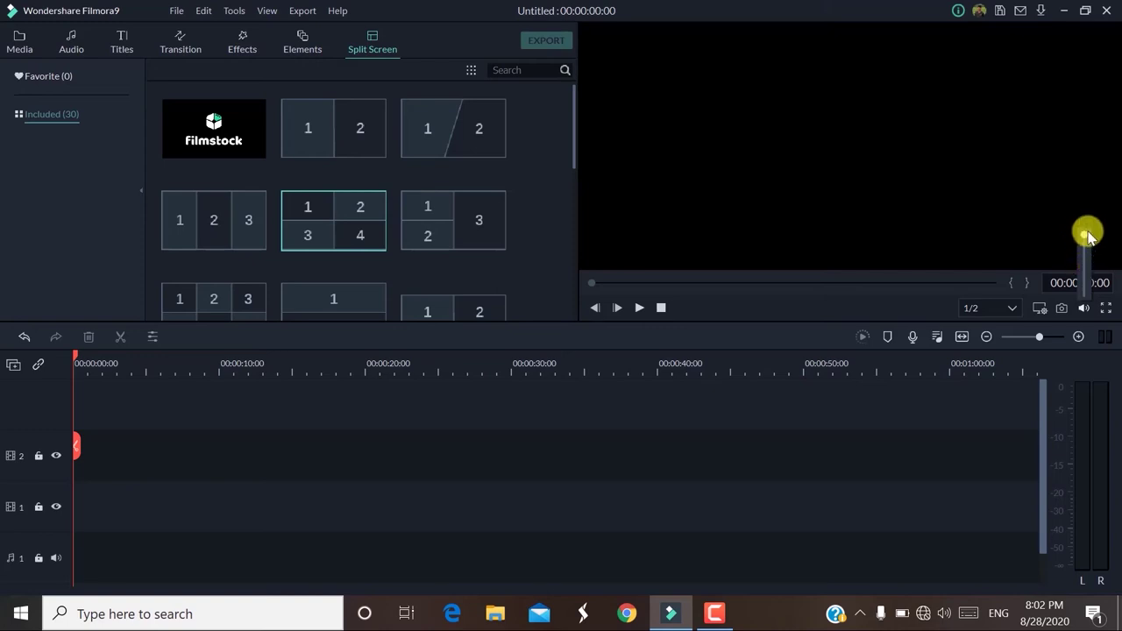
{"action": "left_click", "coordinate": [1105, 308]}
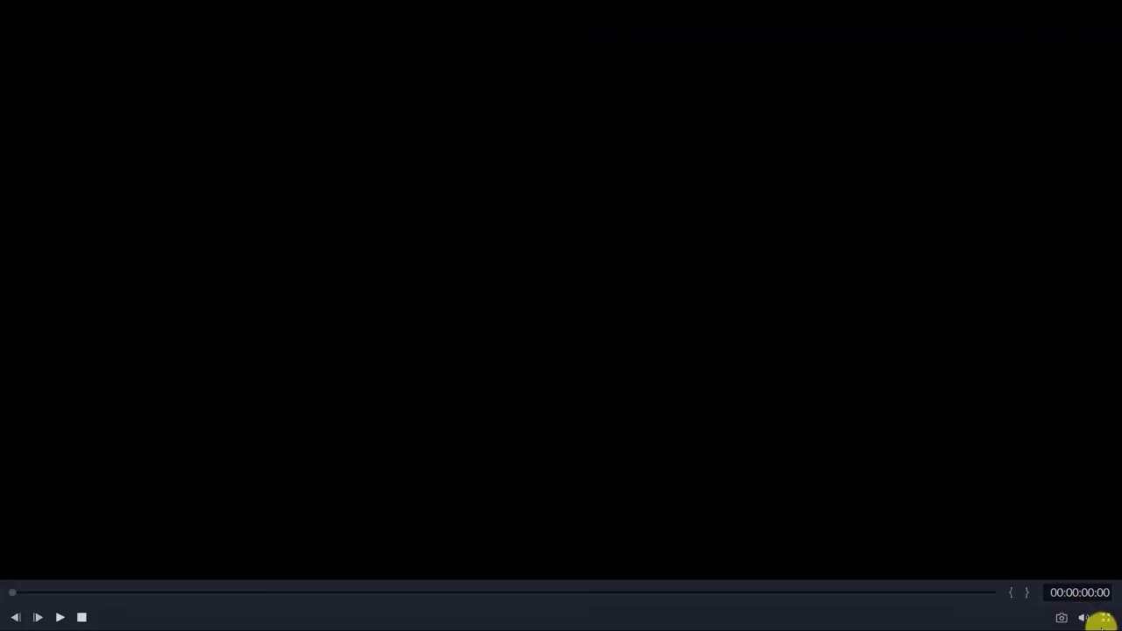
{"action": "left_click", "coordinate": [1107, 618]}
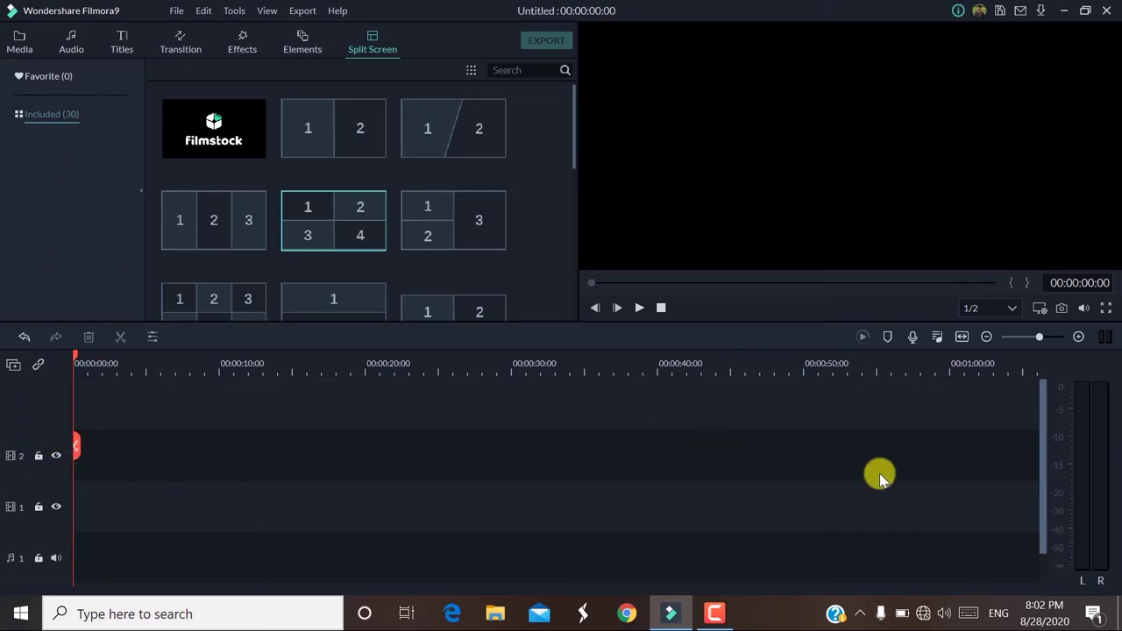
Step: Lock track 2 and drag the Blue sample colour clip to the timeline start
{"action": "left_click", "coordinate": [38, 456]}
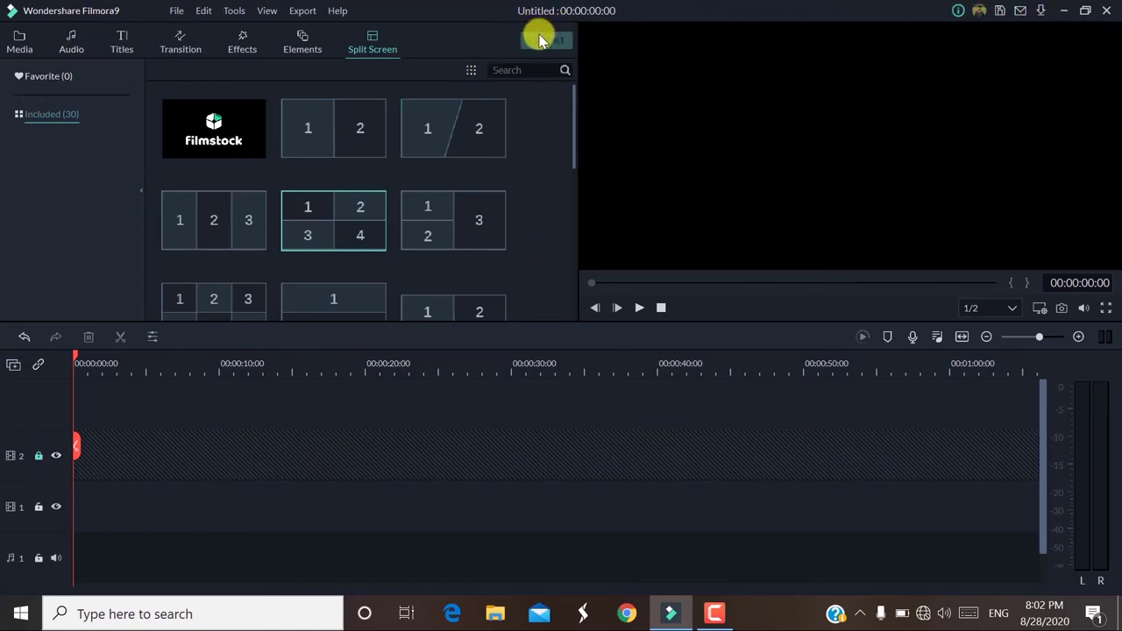
{"action": "left_click", "coordinate": [12, 44]}
{"action": "left_click", "coordinate": [46, 167]}
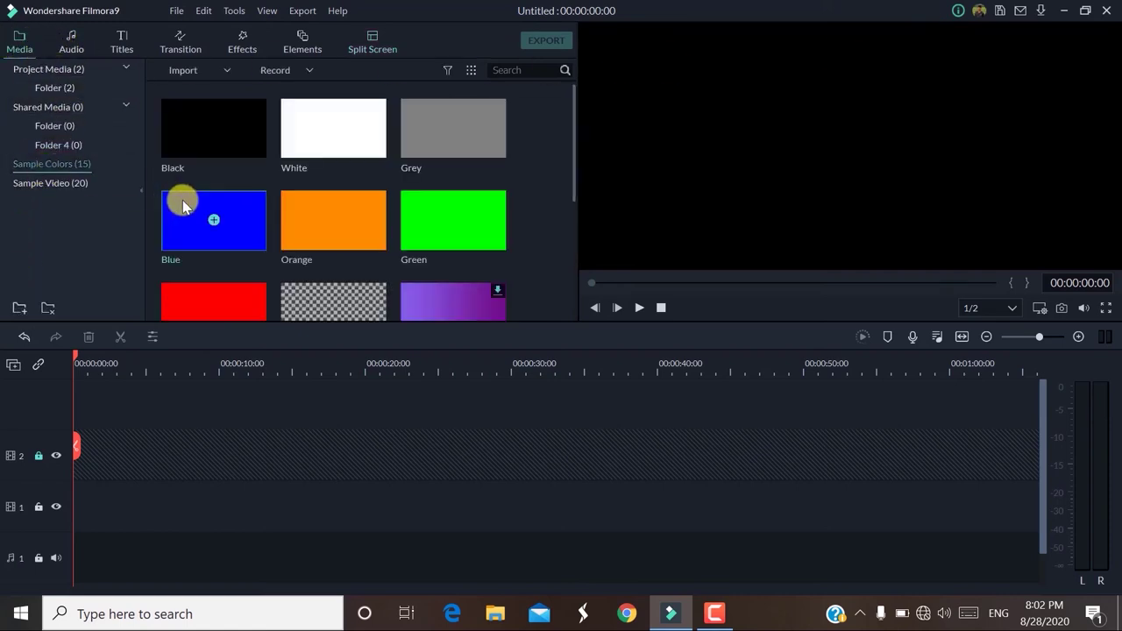
{"action": "left_click_drag", "start_coordinate": [182, 205], "coordinate": [72, 473]}
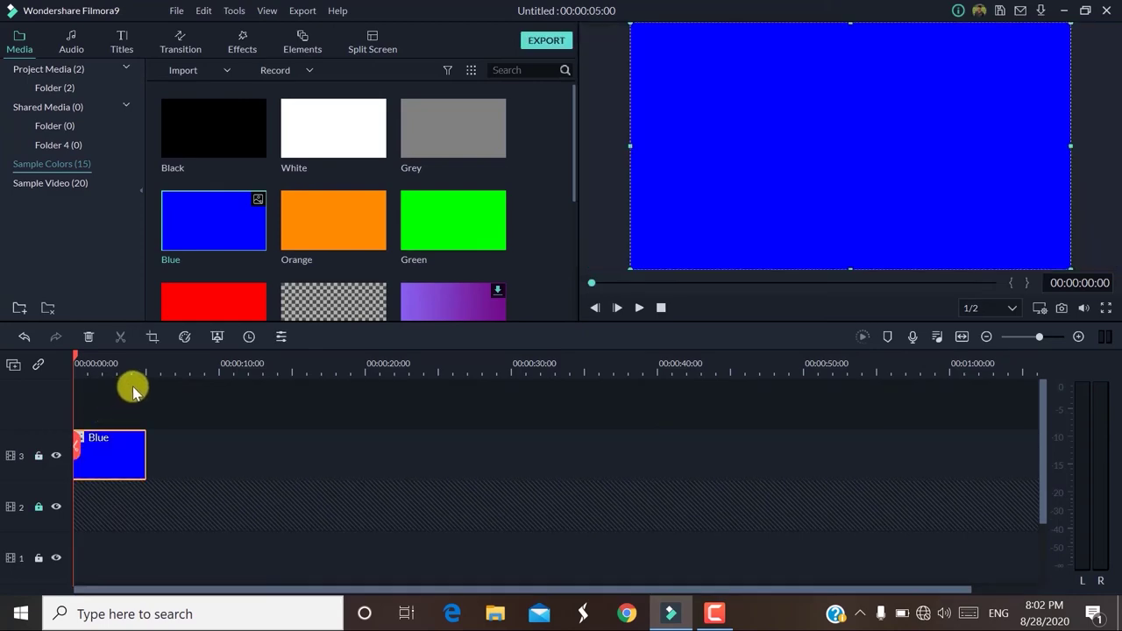
{"action": "left_click", "coordinate": [541, 40]}
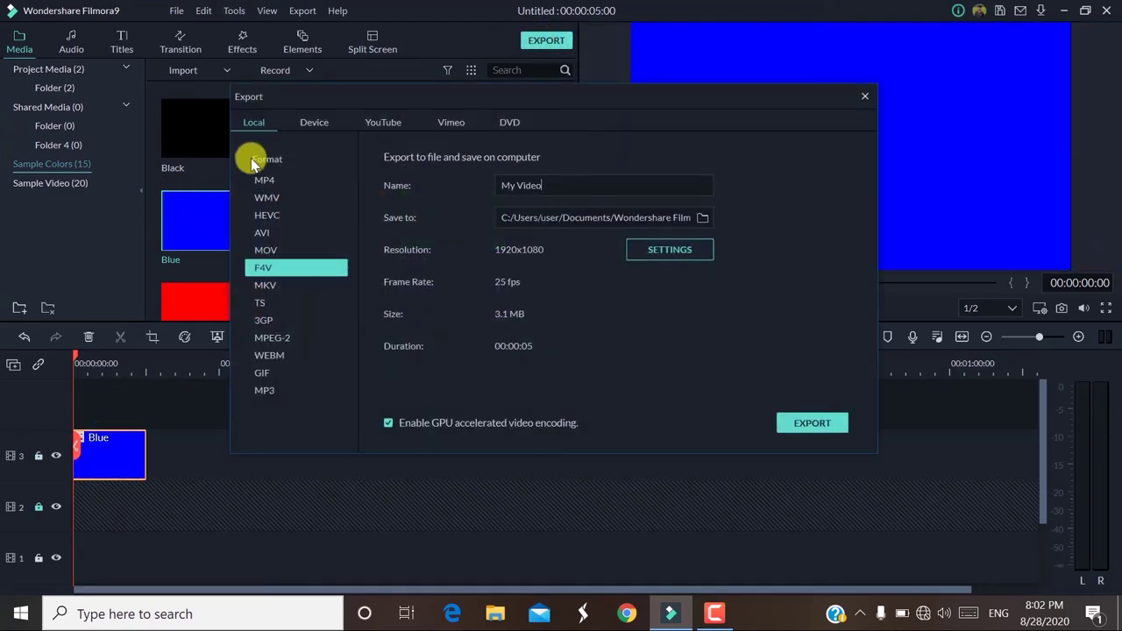
{"action": "left_click", "coordinate": [326, 120]}
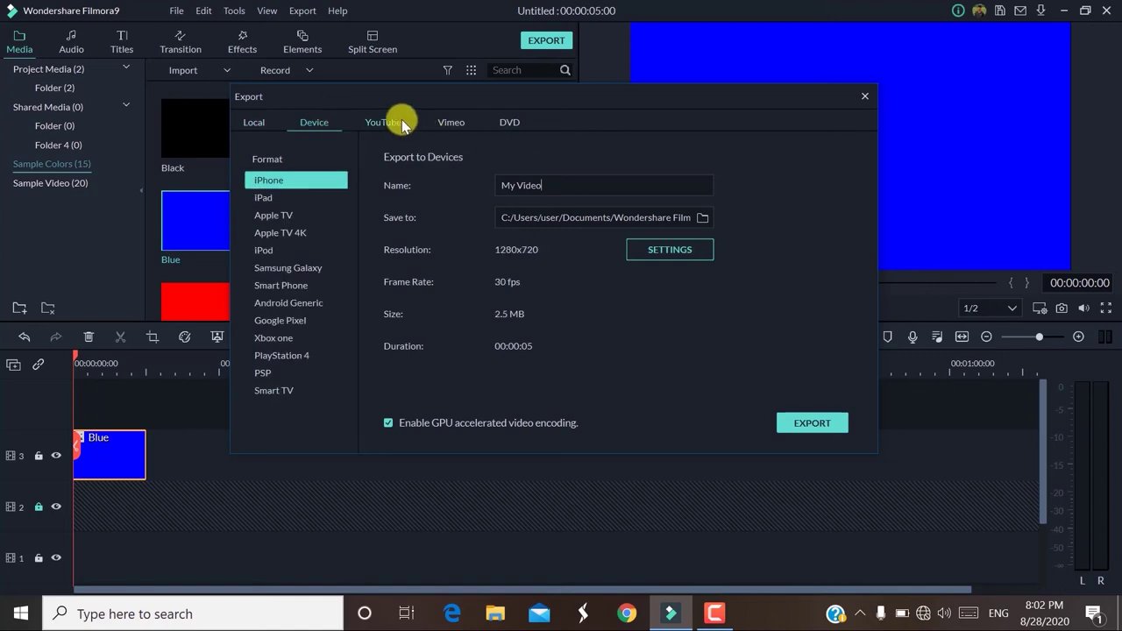
{"action": "left_click", "coordinate": [383, 122]}
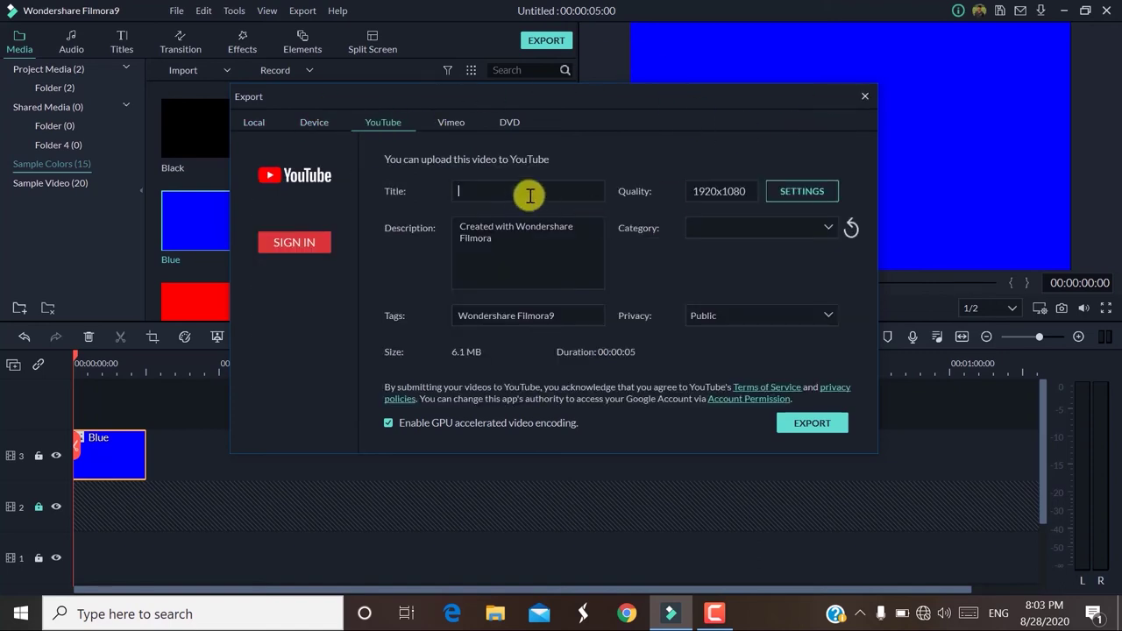
{"action": "left_click", "coordinate": [865, 95]}
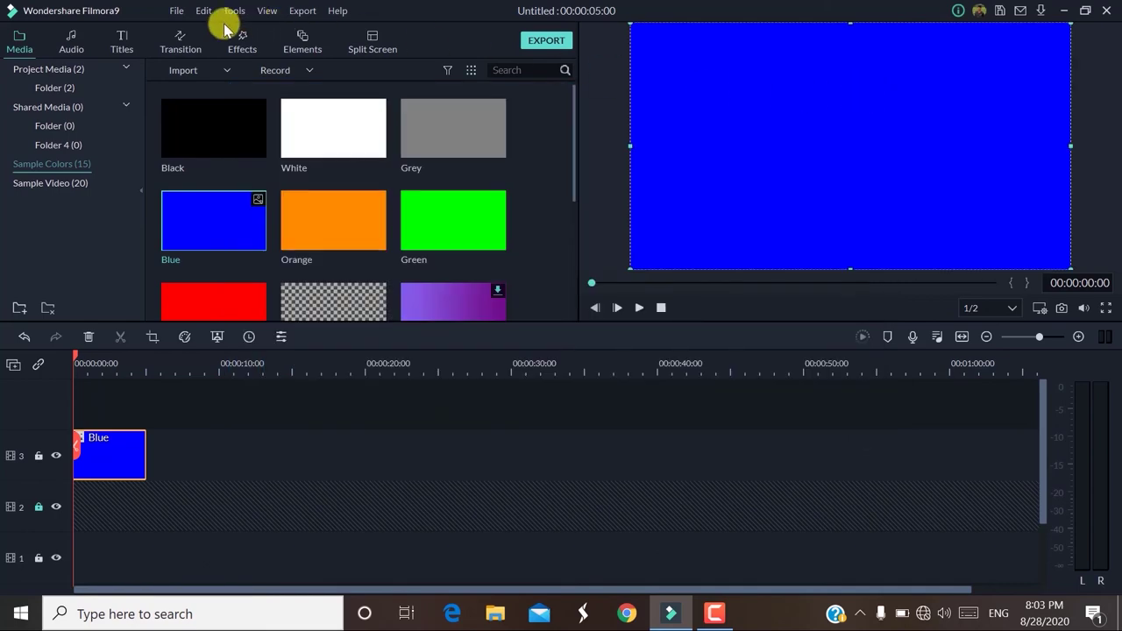
Step: Browse the File, Tools, Export and Help menus, then choose Help > About Wondershare ID
{"action": "left_click", "coordinate": [178, 12]}
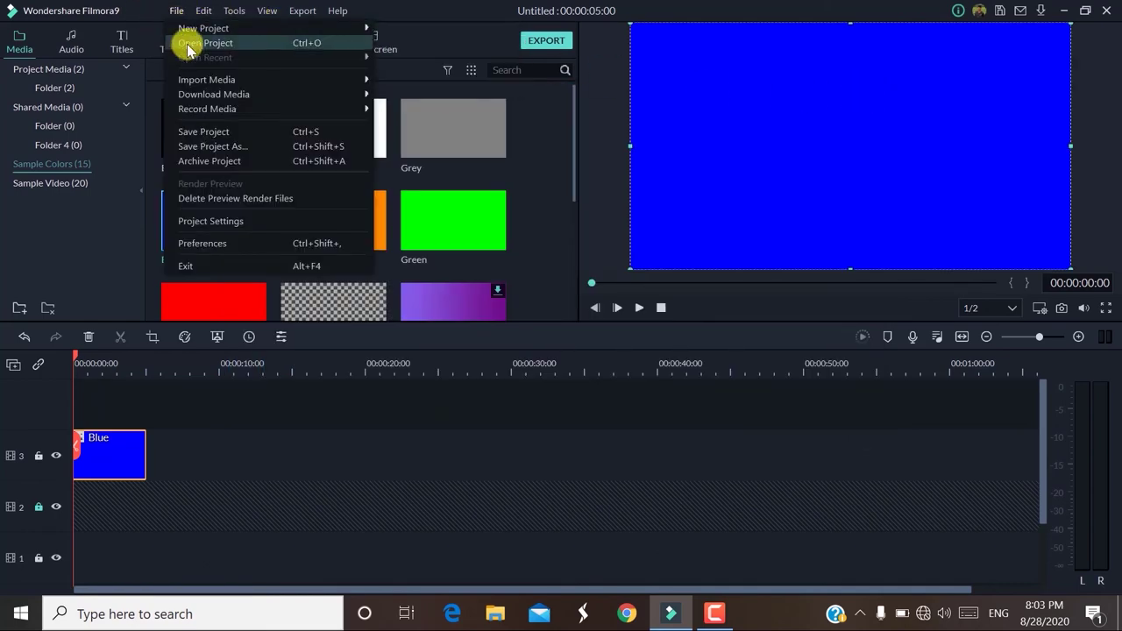
{"action": "mouse_move", "coordinate": [189, 37]}
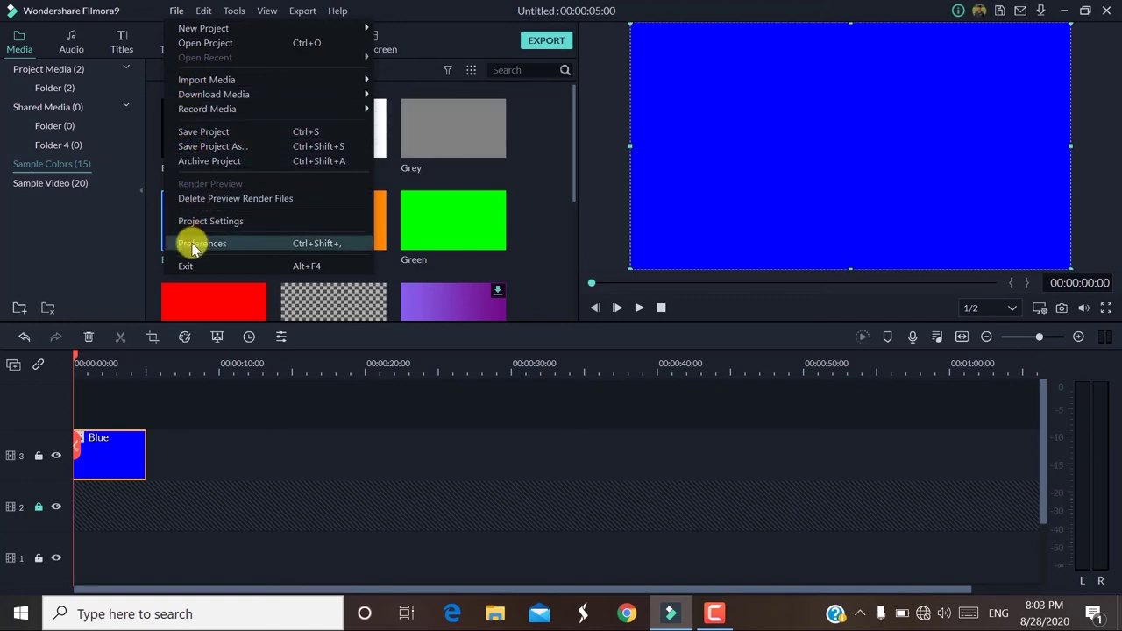
{"action": "left_click", "coordinate": [180, 10]}
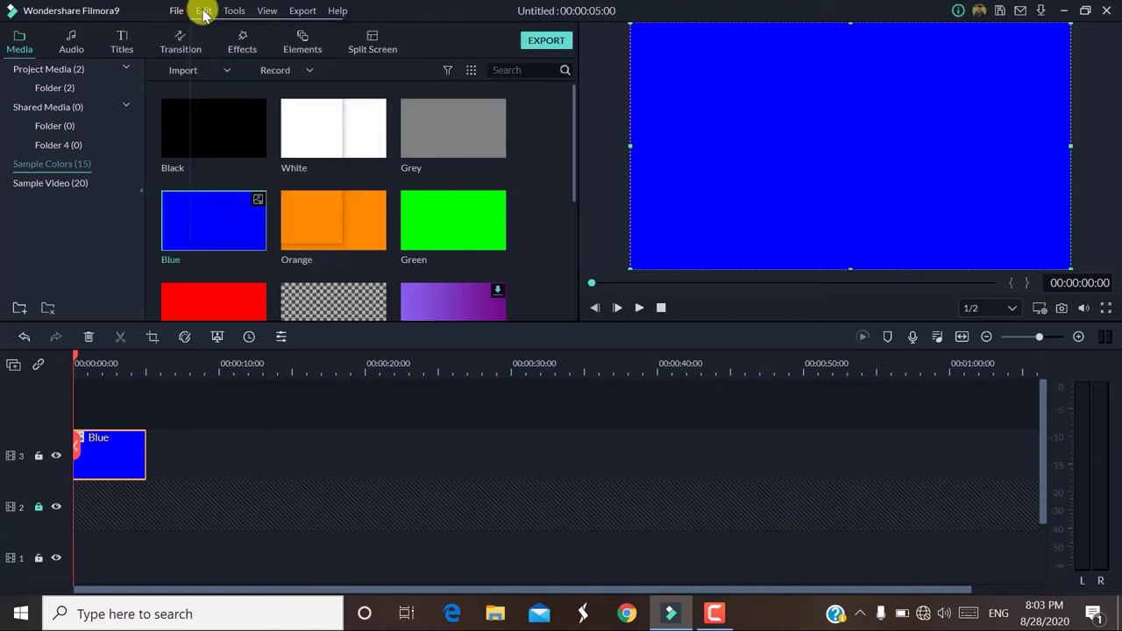
{"action": "left_click", "coordinate": [233, 10]}
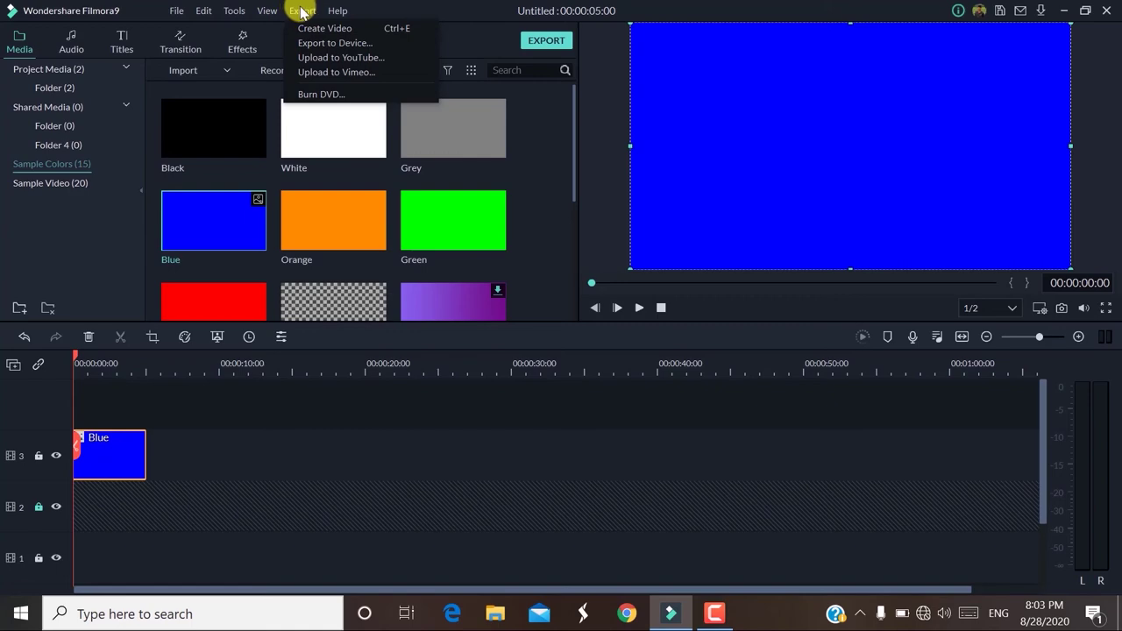
{"action": "mouse_move", "coordinate": [338, 13]}
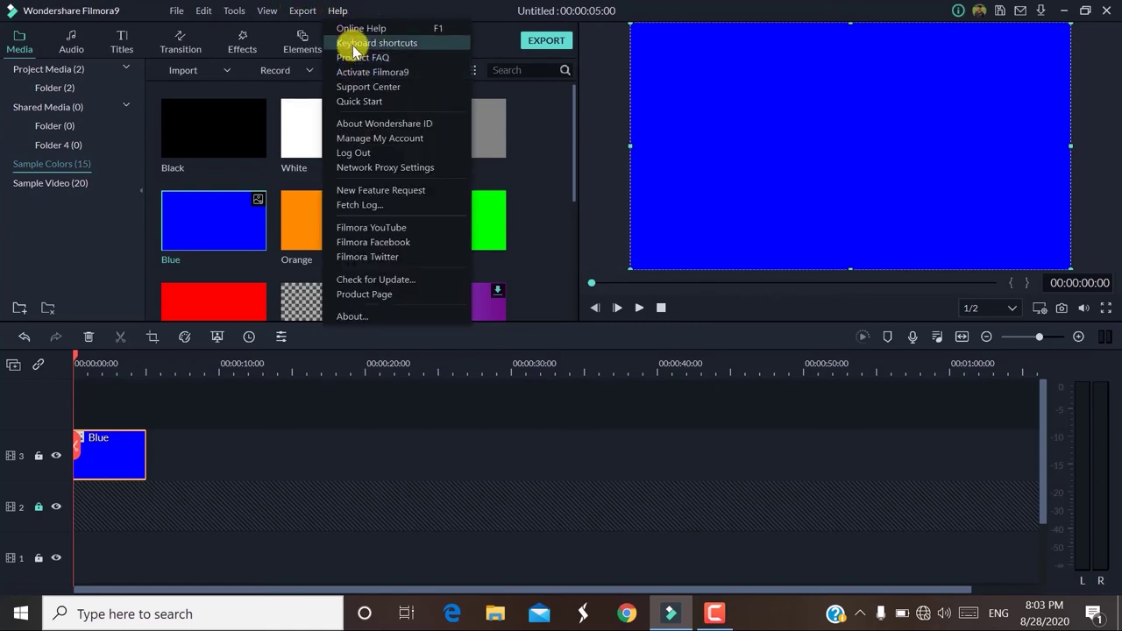
{"action": "left_click", "coordinate": [383, 128]}
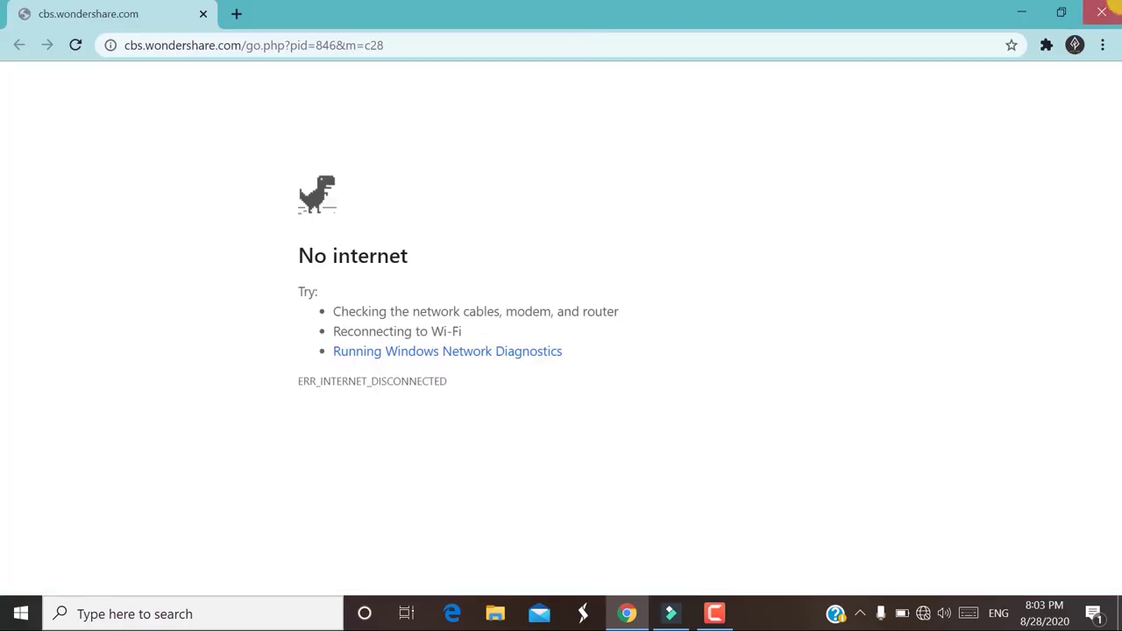
Step: Close Chrome's No internet window to return to the Filmora9 Blue clip project
{"action": "left_click", "coordinate": [1103, 10]}
{"action": "left_click", "coordinate": [980, 15]}
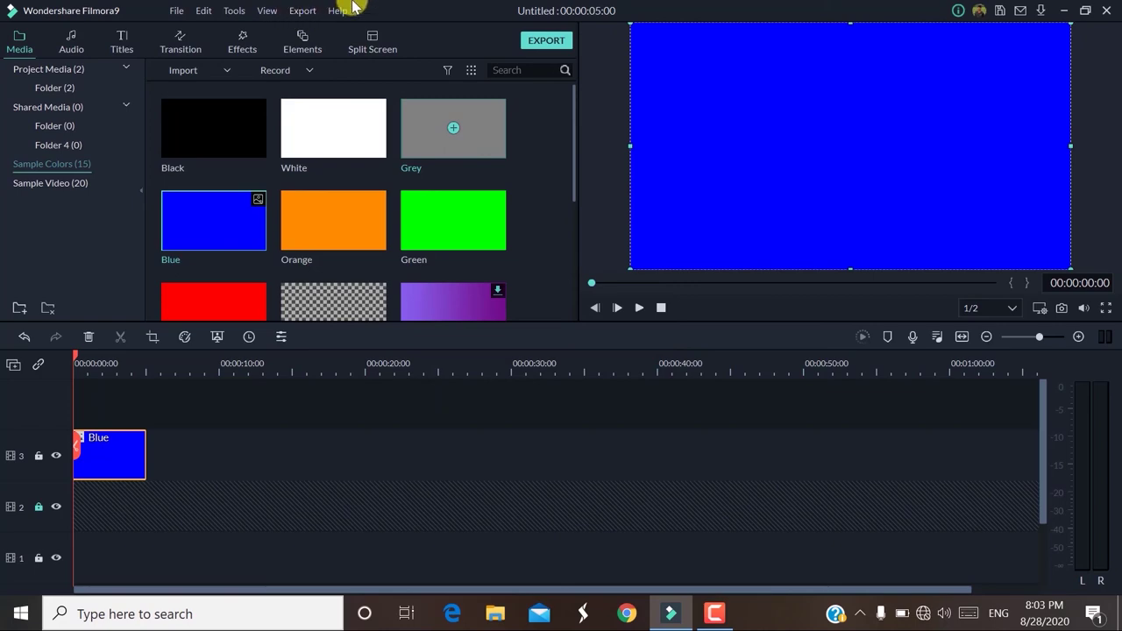
{"action": "left_click", "coordinate": [341, 10]}
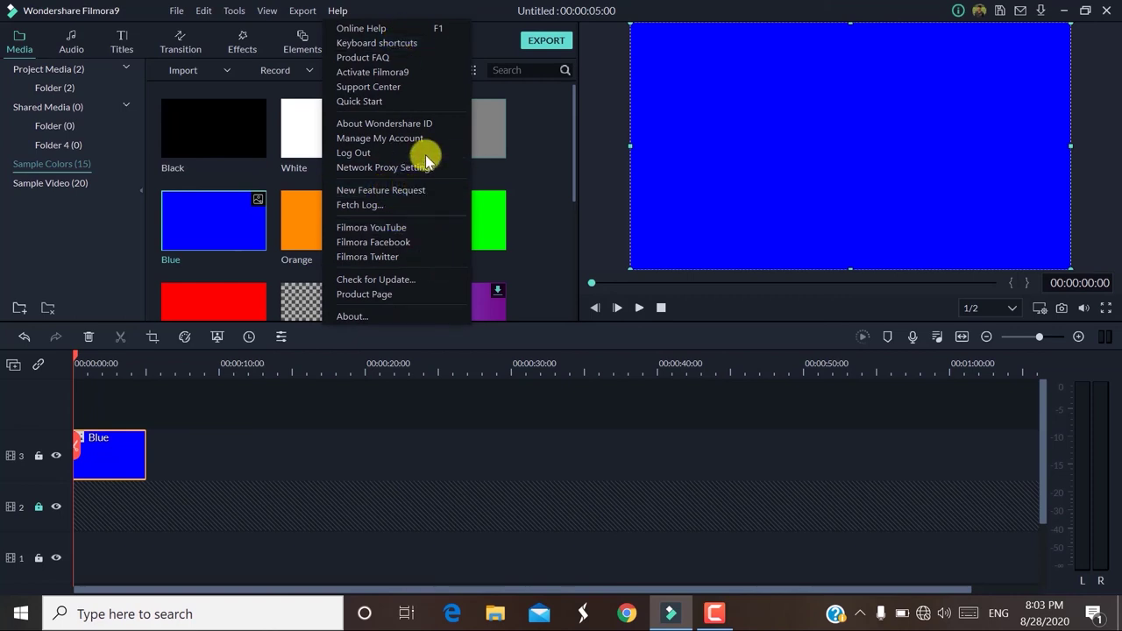
{"action": "left_click", "coordinate": [882, 141]}
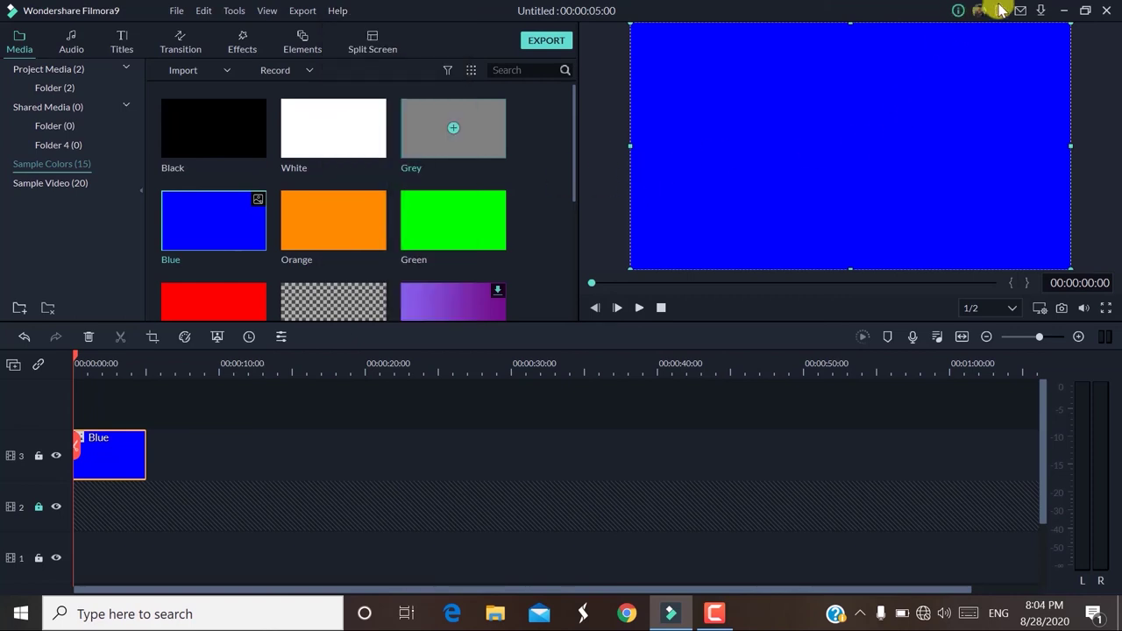
{"action": "left_click", "coordinate": [1040, 13]}
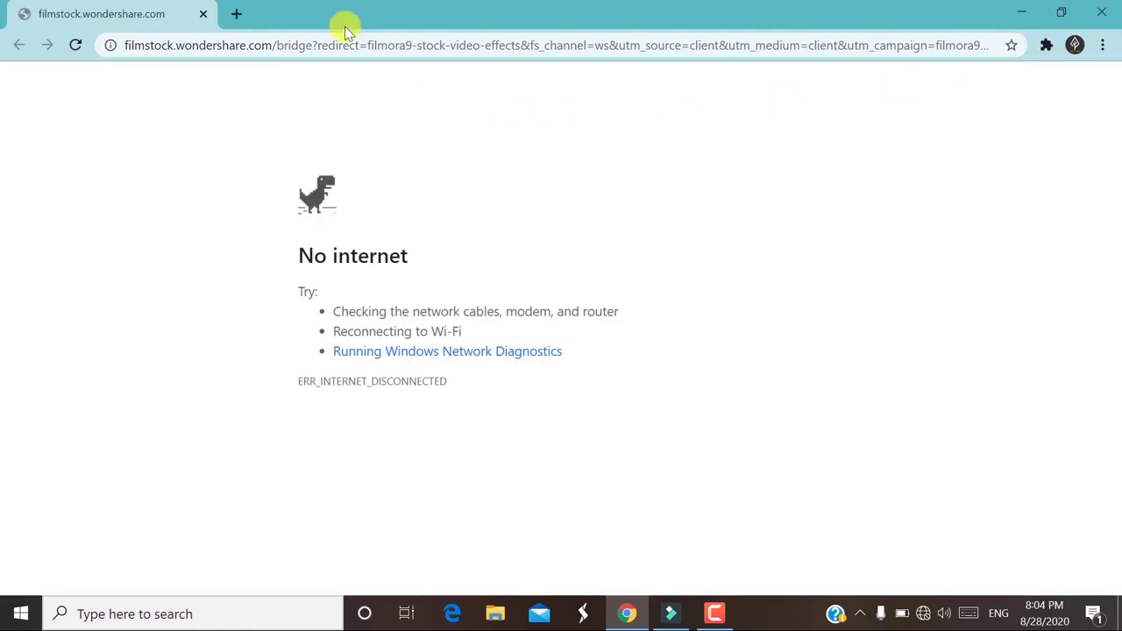
{"action": "left_click", "coordinate": [1102, 13]}
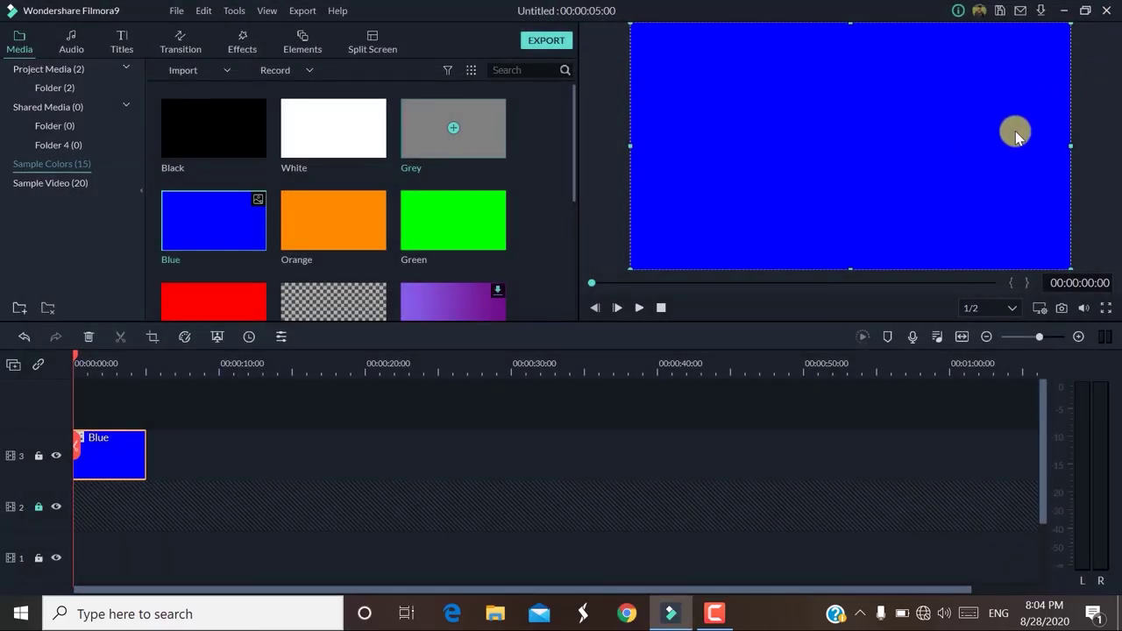